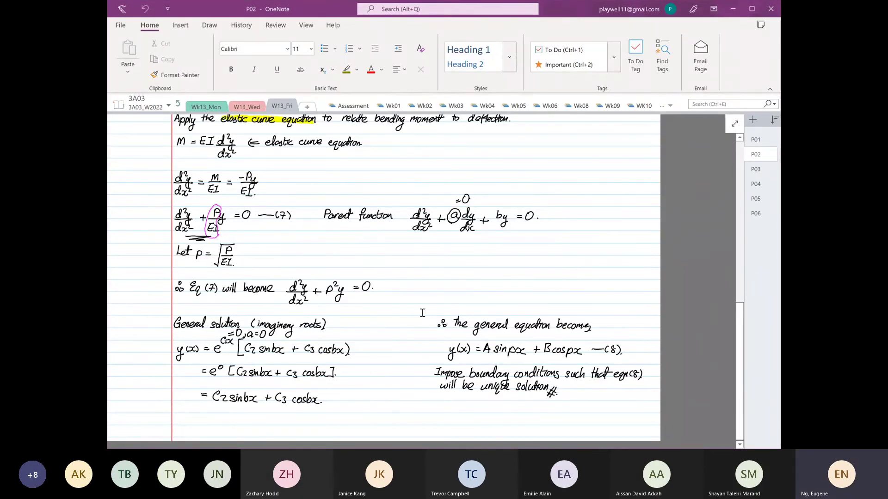
Highlight π² EI in the boxed σcr formula in light blue, then return to typing mode.
scroll(559, 266, up, 3)
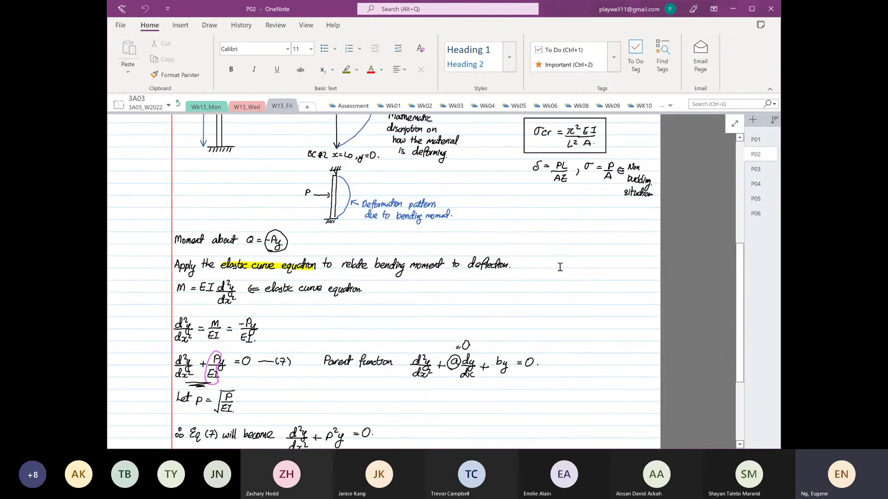
scroll(559, 267, up, 4)
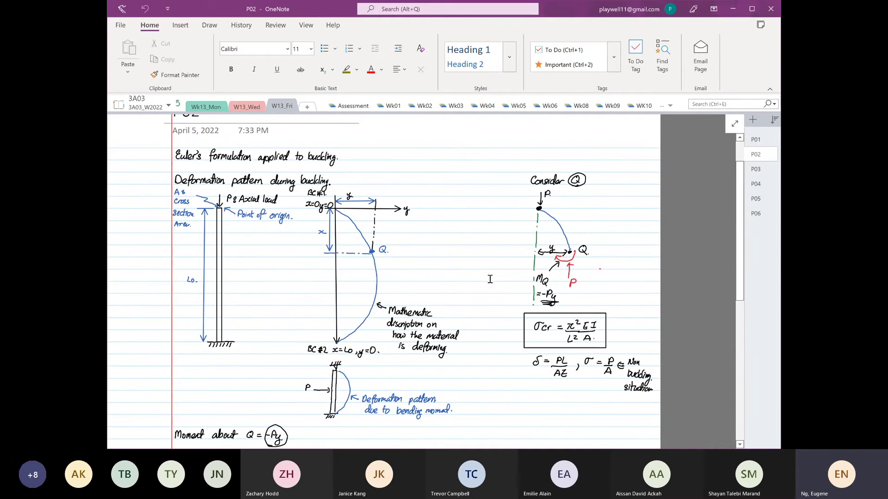
scroll(489, 280, down, 2)
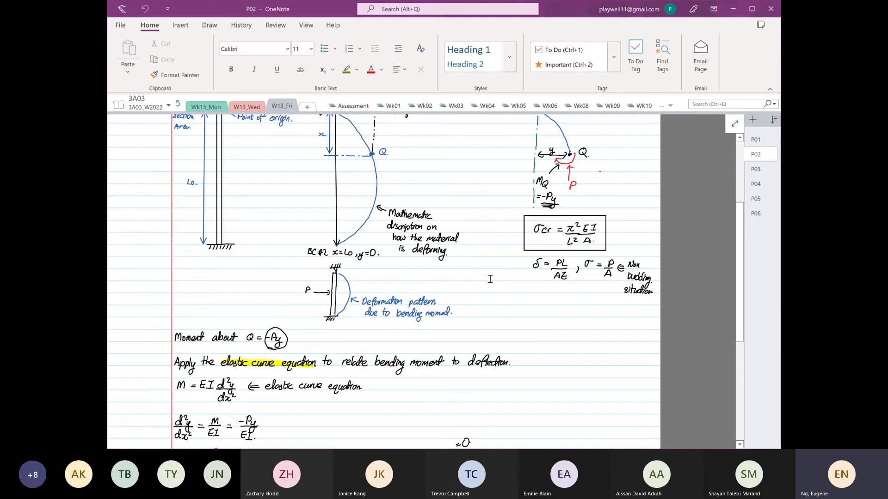
click(210, 25)
click(367, 65)
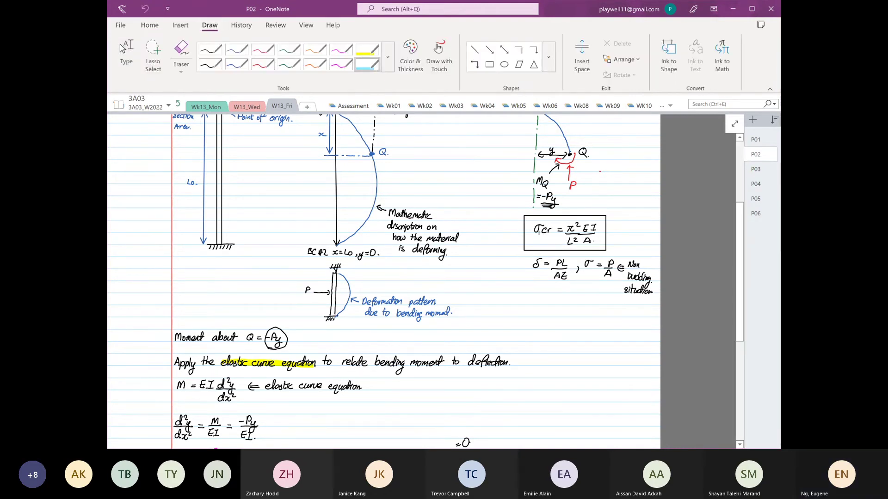
mouse_move(535, 228)
mouse_down()
mouse_move(599, 228)
mouse_move(562, 244)
mouse_move(587, 249)
mouse_up()
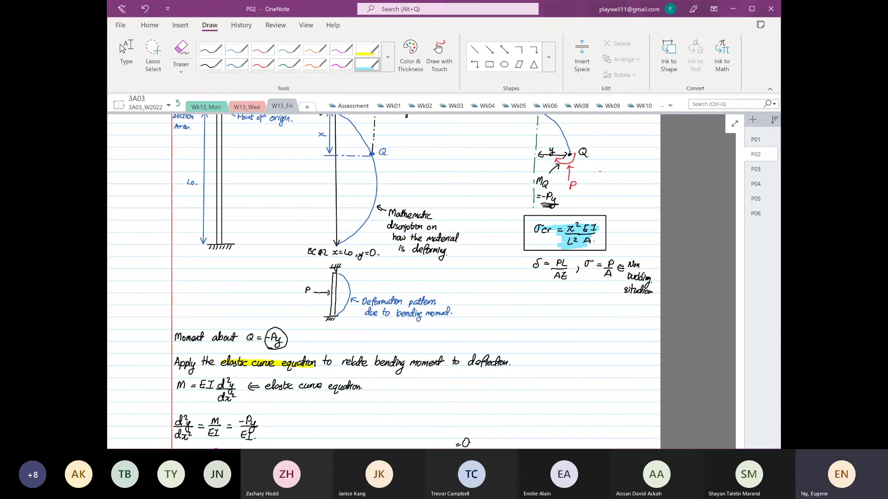
click(127, 55)
scroll(624, 387, up, 2)
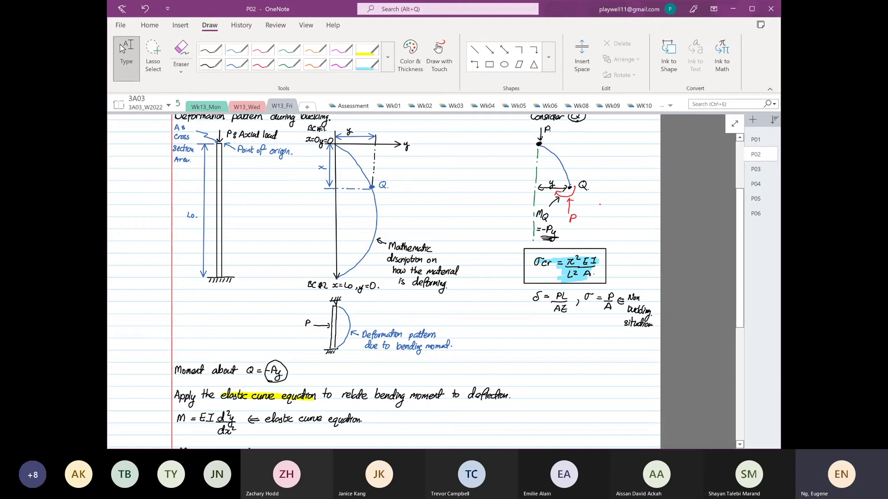
scroll(601, 349, down, 4)
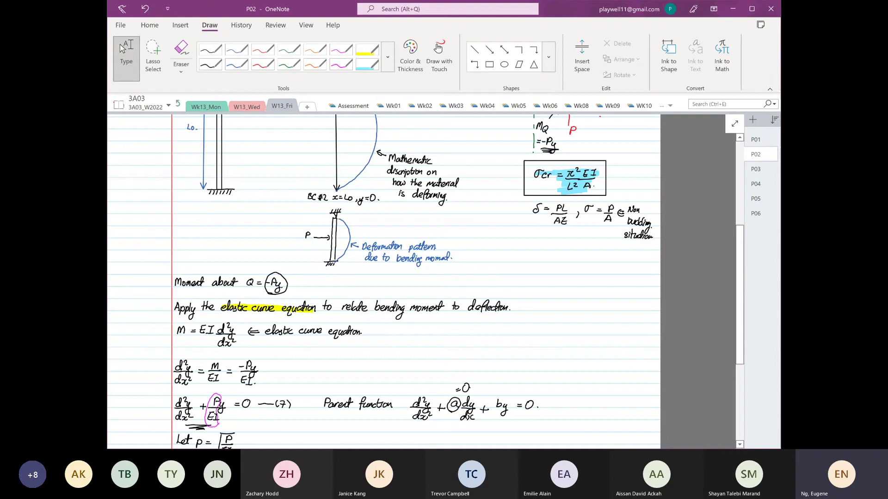
scroll(605, 377, down, 5)
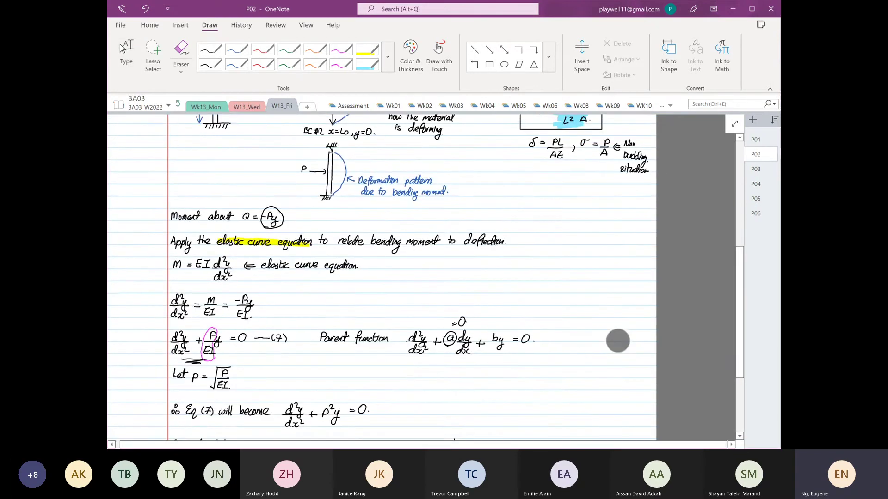
scroll(632, 265, down, 2)
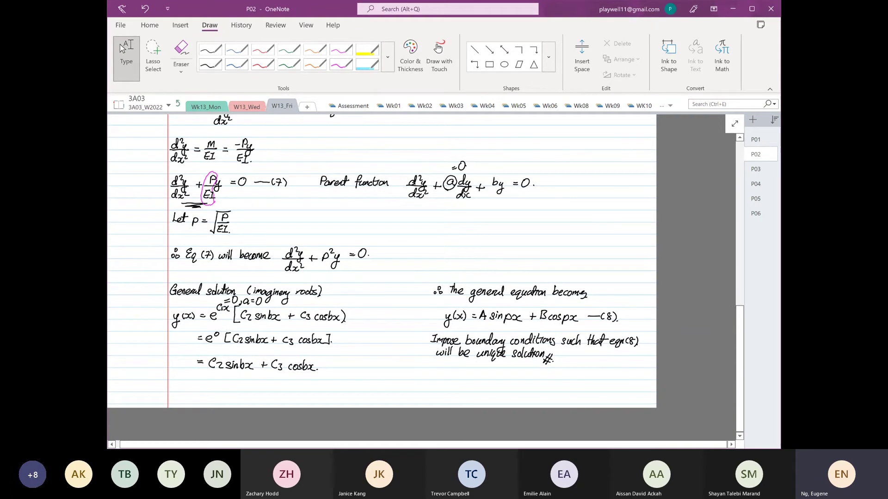
Highlight equation (8), y(x) = A sin px + B cos px, in yellow.
click(367, 49)
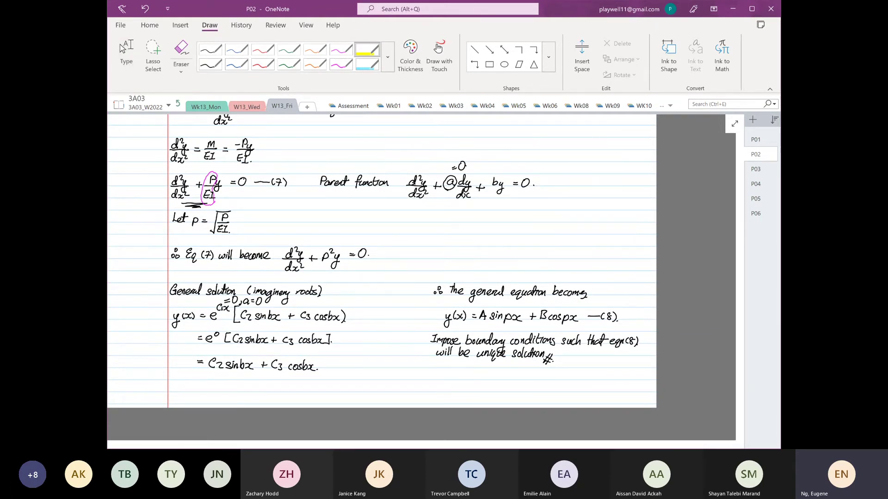
drag(438, 317, 626, 318)
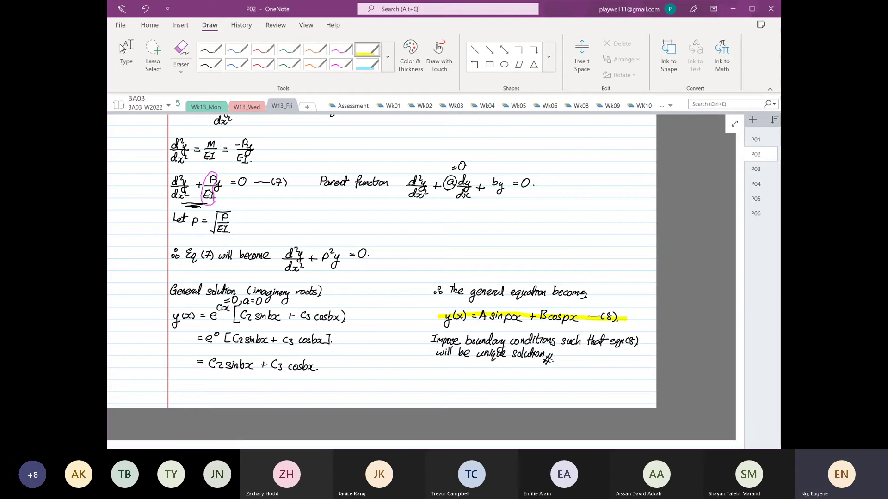
click(127, 59)
scroll(591, 273, up, 5)
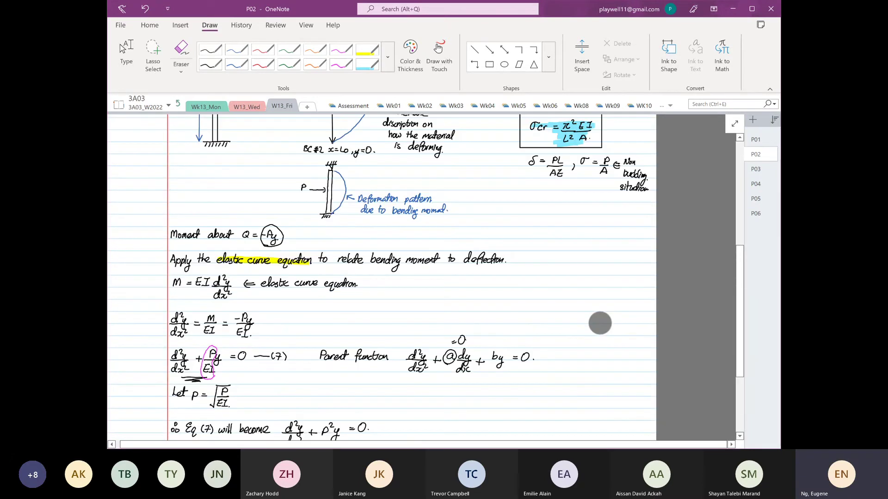
scroll(590, 274, up, 5)
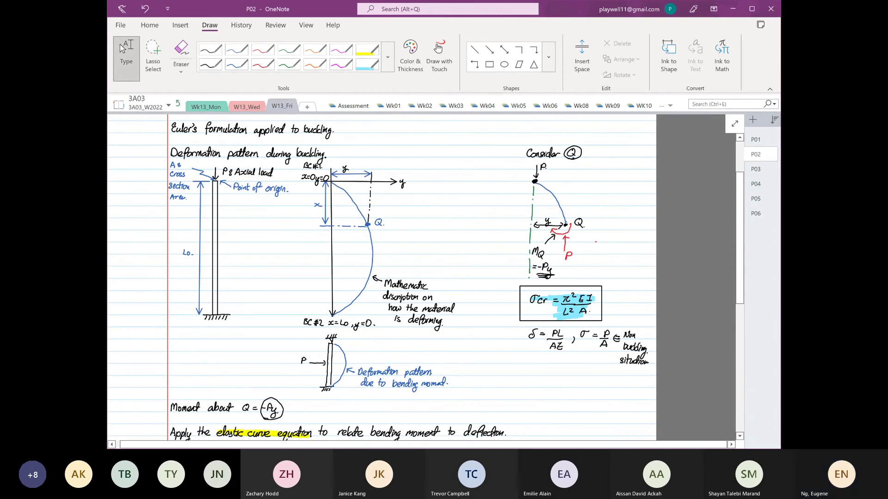
Highlight BC#1 on the buckling diagram and the BC #2 x=Lo, y=0 condition in cyan.
click(367, 64)
mouse_move(300, 166)
mouse_down()
mouse_move(325, 167)
mouse_move(327, 183)
mouse_up()
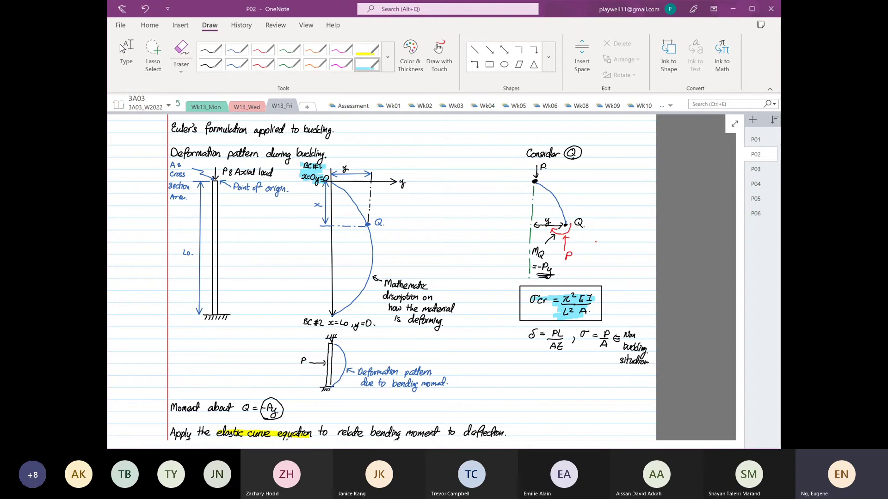
drag(302, 324, 376, 324)
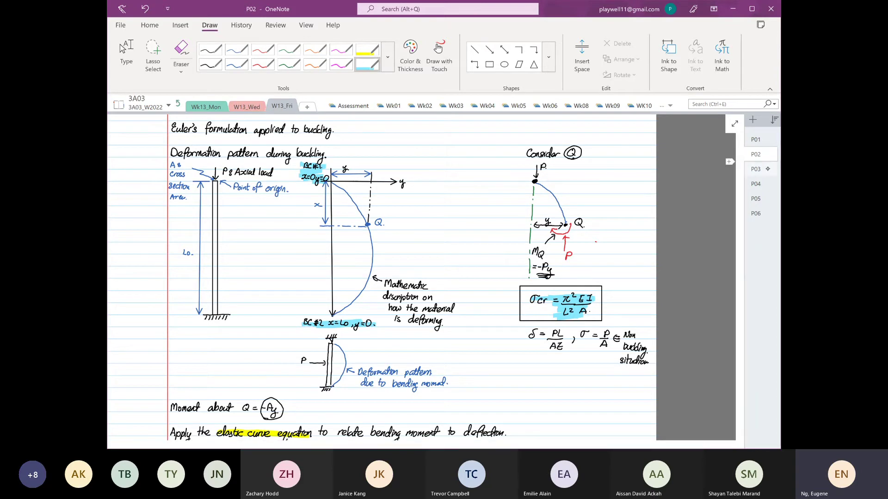
scroll(623, 296, down, 4)
scroll(615, 286, down, 3)
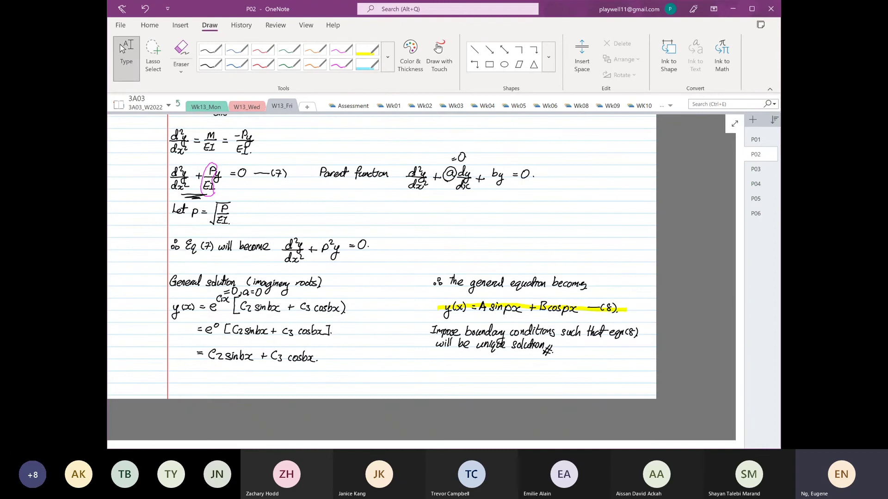
On the empty page P03, handwrite y(x) = A sin px in black ink.
click(755, 169)
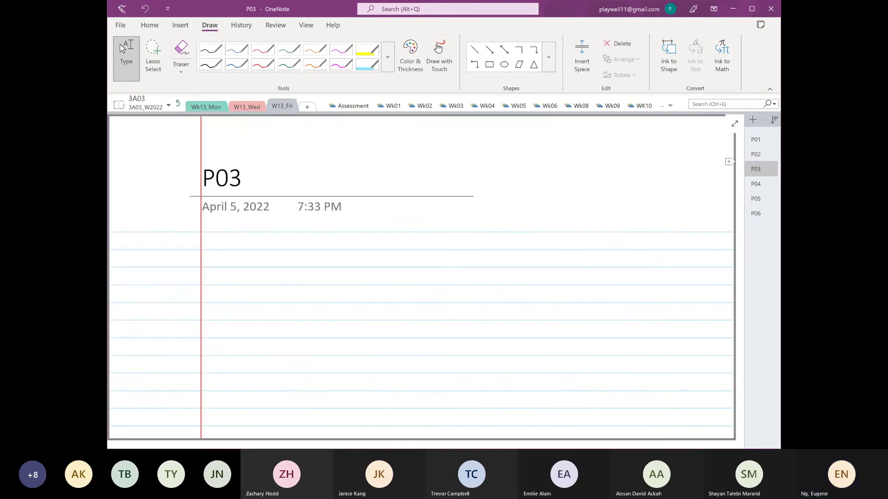
drag(518, 301, 497, 305)
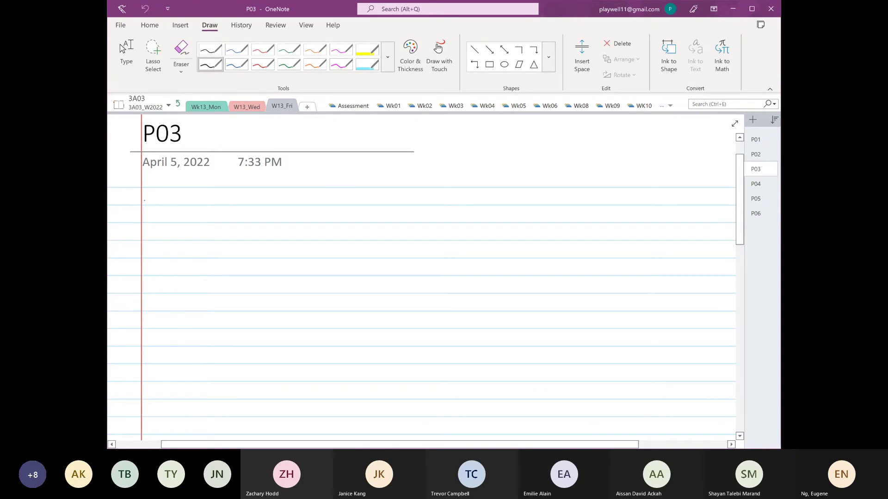
mouse_move(146, 198)
mouse_down()
mouse_move(146, 216)
mouse_move(169, 203)
mouse_up()
drag(177, 197, 195, 203)
click(198, 200)
drag(189, 200, 193, 200)
drag(200, 200, 217, 209)
drag(217, 199, 234, 203)
mouse_move(230, 197)
mouse_down()
mouse_move(226, 204)
mouse_move(246, 206)
mouse_up()
click(247, 199)
Extend the equation with + B cos px and label it (8).
drag(243, 199, 259, 205)
drag(276, 197, 291, 209)
drag(291, 199, 306, 204)
mouse_move(306, 196)
mouse_down()
mouse_move(298, 206)
mouse_move(352, 205)
mouse_up()
drag(359, 196, 361, 208)
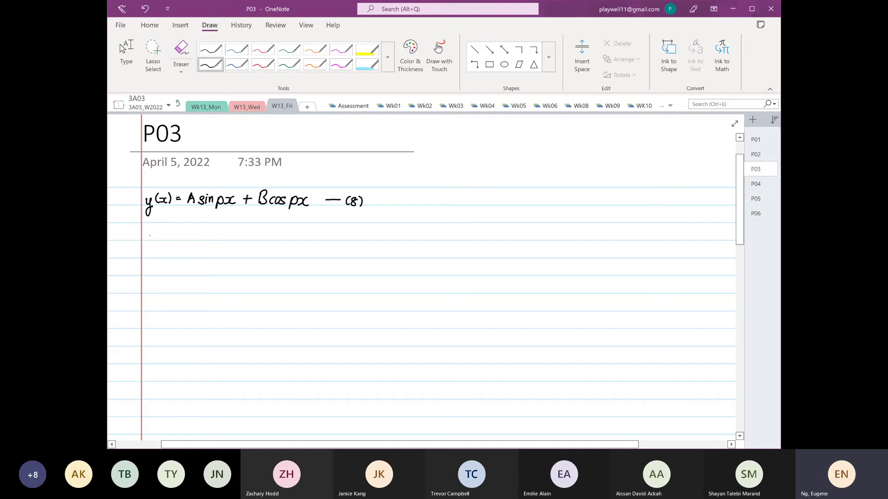
Below the equation, write the note p = √(P/EI) ← App.
drag(148, 229, 148, 239)
mouse_move(149, 230)
mouse_down()
mouse_move(158, 239)
mouse_move(160, 226)
mouse_up()
drag(162, 234, 172, 232)
mouse_move(171, 235)
mouse_down()
mouse_move(201, 245)
mouse_move(218, 234)
mouse_up()
mouse_move(211, 238)
mouse_down()
mouse_move(226, 225)
mouse_move(218, 256)
mouse_move(232, 235)
mouse_move(243, 240)
mouse_move(227, 255)
mouse_move(241, 253)
mouse_move(258, 231)
mouse_up()
drag(245, 236, 294, 241)
drag(295, 236, 346, 240)
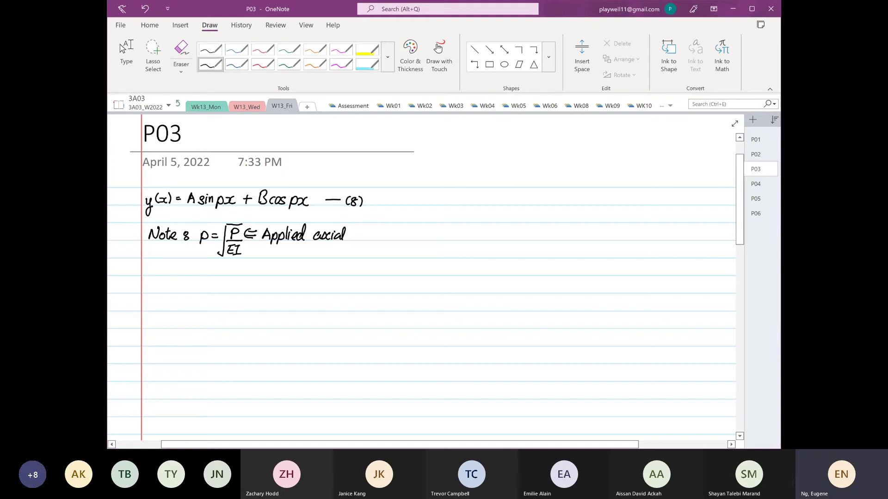
key(alt+Tab)
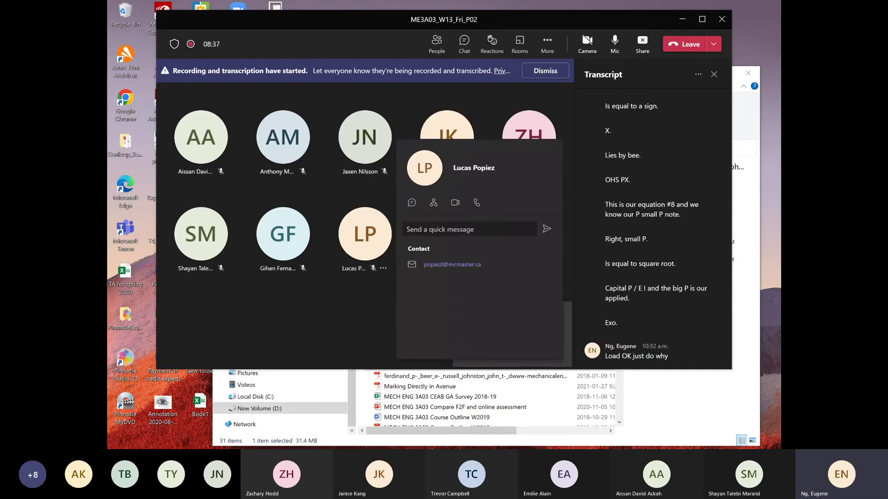
key(alt+Tab)
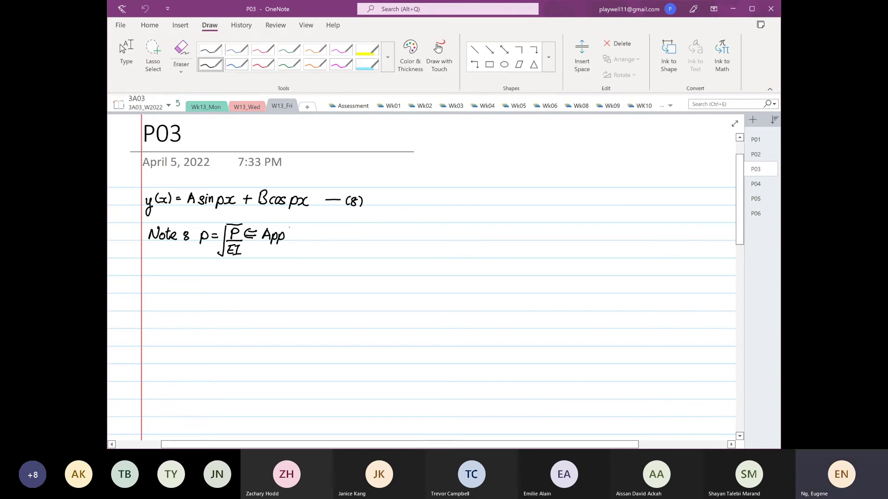
Finish the note as ← Applied Axial load.
mouse_move(286, 241)
mouse_down()
mouse_move(290, 226)
mouse_move(293, 241)
mouse_move(307, 225)
mouse_move(331, 240)
mouse_up()
mouse_move(331, 235)
mouse_down()
mouse_move(326, 241)
mouse_move(335, 241)
mouse_up()
drag(342, 236, 344, 241)
drag(344, 240, 359, 242)
drag(366, 235, 377, 237)
drag(380, 225, 380, 241)
click(382, 240)
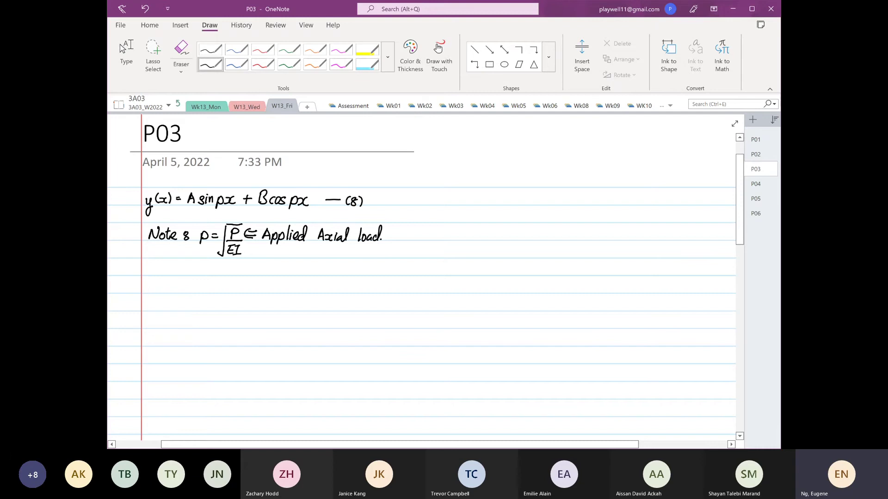
Write the line BC #1, x=0, y=0 into (8).
mouse_move(147, 283)
mouse_down()
mouse_move(147, 293)
mouse_move(173, 285)
mouse_up()
drag(164, 291, 173, 291)
drag(177, 281, 176, 292)
drag(195, 290, 192, 298)
mouse_move(226, 281)
mouse_down()
mouse_move(241, 296)
mouse_move(257, 288)
mouse_move(250, 304)
mouse_move(268, 290)
mouse_up()
drag(274, 282, 298, 291)
mouse_move(301, 279)
mouse_down()
mouse_move(302, 291)
mouse_move(304, 284)
mouse_up()
mouse_move(308, 284)
mouse_down()
mouse_move(328, 292)
mouse_move(335, 284)
mouse_move(342, 293)
mouse_up()
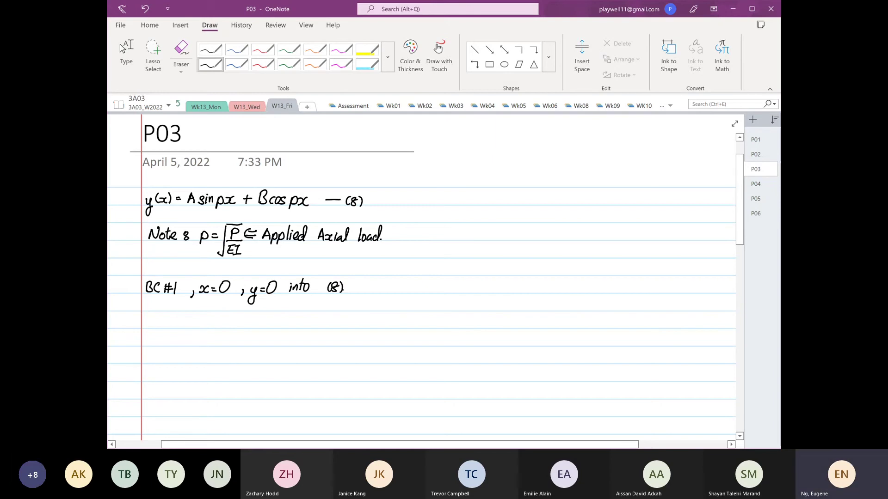
Write the substitution 0 = A sin p(0) + B cos p(0).
mouse_move(155, 317)
mouse_down()
mouse_move(150, 327)
mouse_move(157, 315)
mouse_move(180, 319)
mouse_up()
drag(174, 323, 180, 323)
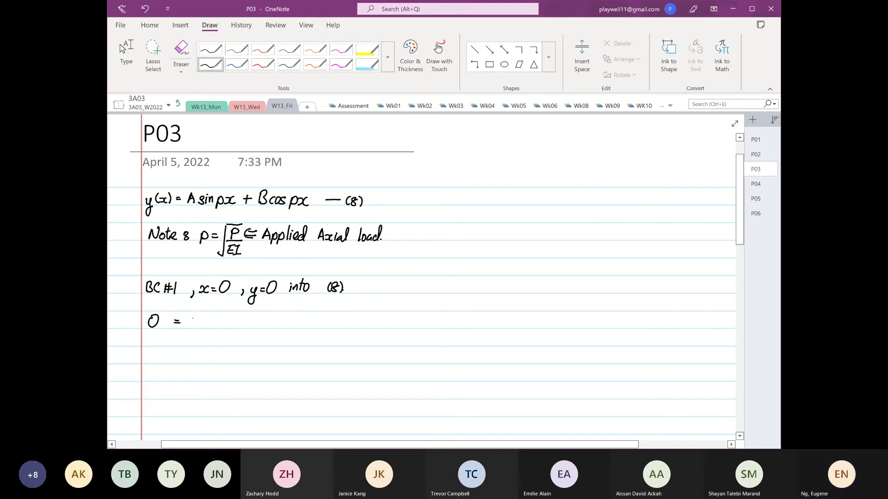
mouse_move(192, 318)
mouse_down()
mouse_move(225, 329)
mouse_move(255, 322)
mouse_up()
drag(253, 318, 264, 326)
drag(275, 322, 291, 327)
mouse_move(303, 318)
mouse_down()
mouse_move(302, 329)
mouse_move(306, 319)
mouse_up()
drag(313, 317, 314, 329)
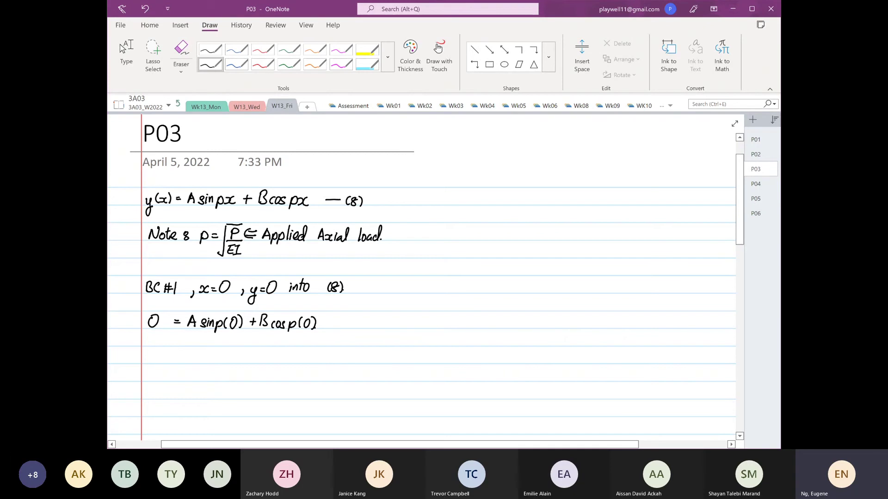
Conclude 0 = B on the next line.
mouse_move(156, 334)
mouse_down()
mouse_move(150, 345)
mouse_move(156, 334)
mouse_move(181, 337)
mouse_up()
drag(176, 340, 188, 346)
click(200, 345)
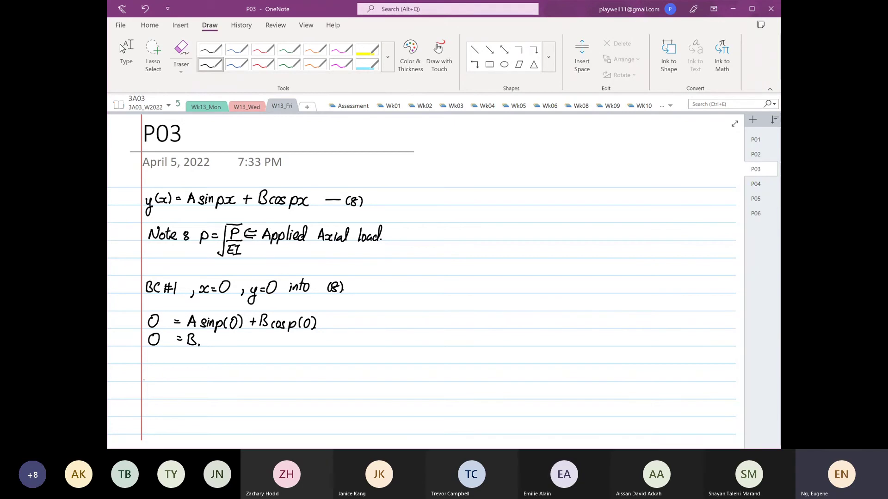
mouse_move(146, 373)
mouse_down()
mouse_move(147, 391)
mouse_move(150, 368)
mouse_move(155, 376)
mouse_up()
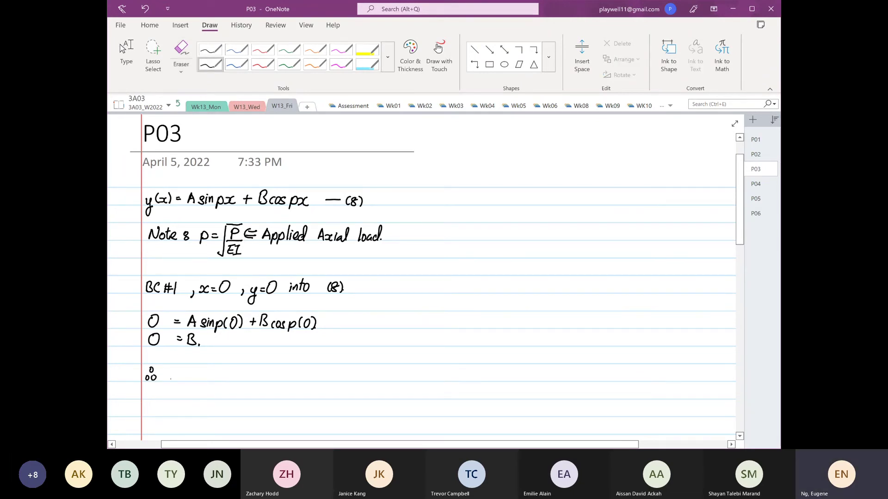
Write ∴ y(x) = A sin px — (8a) below 0 = B.
drag(167, 374, 170, 391)
drag(181, 369, 180, 380)
drag(183, 373, 191, 380)
mouse_move(193, 369)
mouse_down()
mouse_move(194, 380)
mouse_move(236, 379)
mouse_up()
drag(241, 373, 253, 385)
drag(252, 374, 264, 381)
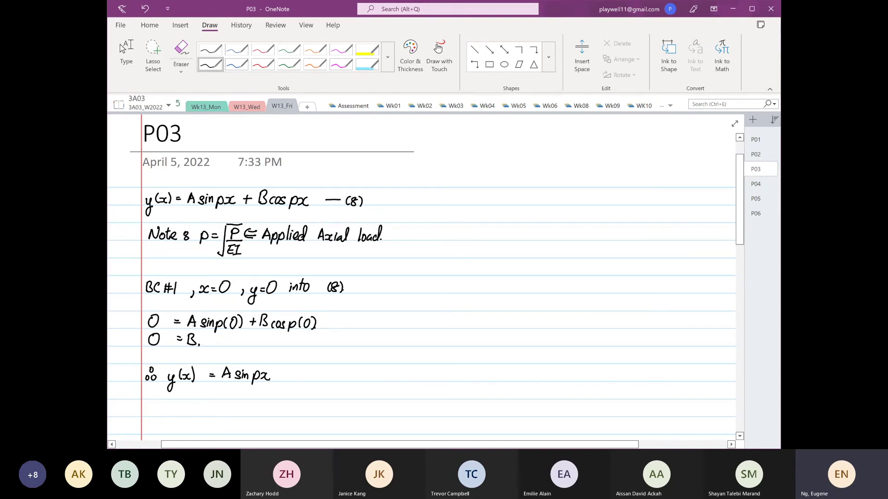
drag(285, 375, 334, 382)
click(124, 51)
drag(550, 356, 548, 280)
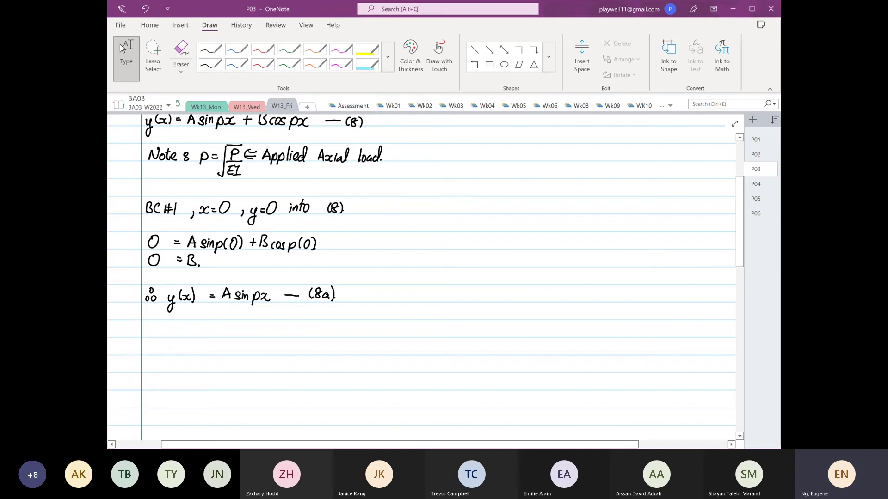
With the black pen, handwrite BC #2, x=L, y=0 into (8a) beneath equation (8a).
click(211, 64)
click(145, 327)
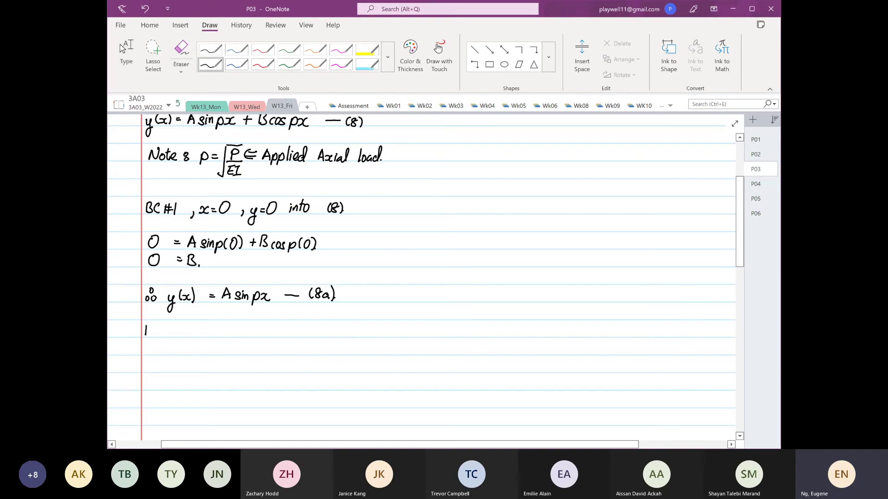
mouse_move(146, 324)
mouse_down()
mouse_move(146, 336)
mouse_move(169, 337)
mouse_up()
mouse_move(174, 324)
mouse_down()
mouse_move(172, 336)
mouse_move(177, 329)
mouse_up()
drag(168, 333, 186, 336)
mouse_move(201, 334)
mouse_down()
mouse_move(198, 341)
mouse_move(216, 335)
mouse_up()
mouse_move(219, 329)
mouse_down()
mouse_move(213, 336)
mouse_move(227, 329)
mouse_up()
mouse_move(221, 333)
mouse_down()
mouse_move(260, 338)
mouse_move(254, 344)
mouse_up()
drag(264, 329, 269, 329)
drag(264, 332, 269, 332)
mouse_move(277, 325)
mouse_down()
mouse_move(308, 336)
mouse_move(312, 326)
mouse_up()
mouse_move(315, 329)
mouse_down()
mouse_move(335, 335)
mouse_move(341, 325)
mouse_move(357, 338)
mouse_up()
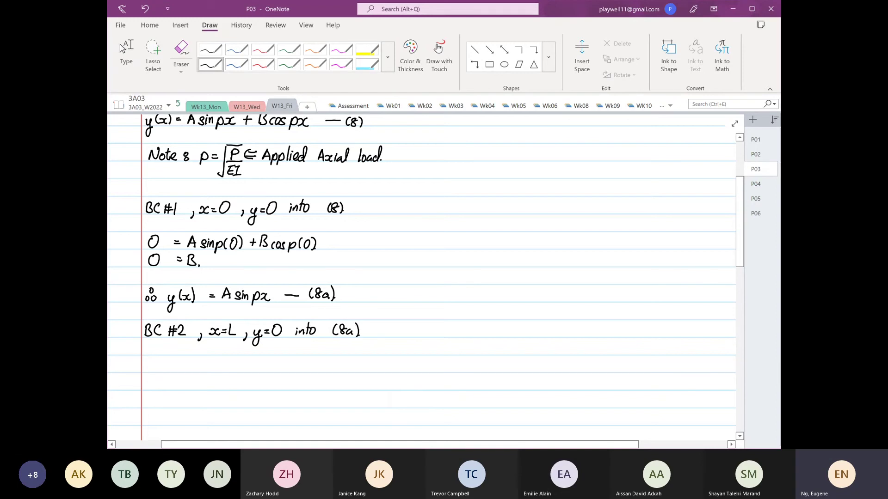
On page P02, circle the highlighted BC #2 x=Lo, y=0 line in black ink, then return to P03.
click(755, 154)
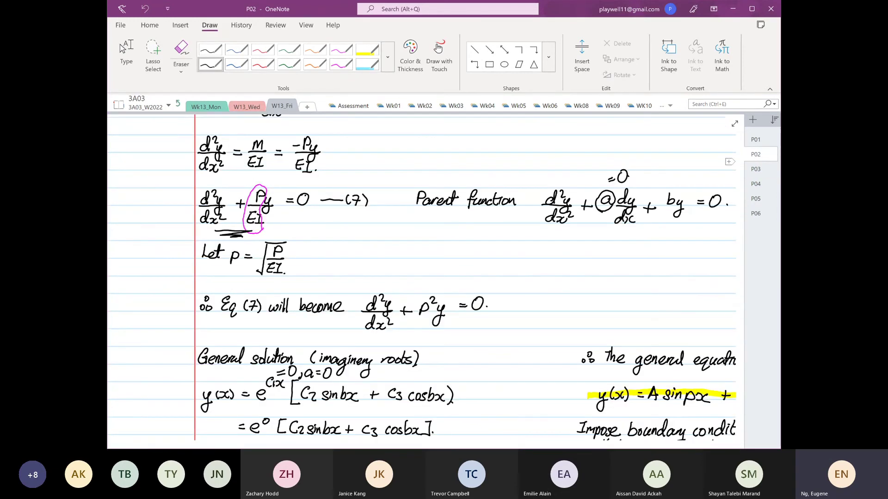
scroll(507, 361, up, 8)
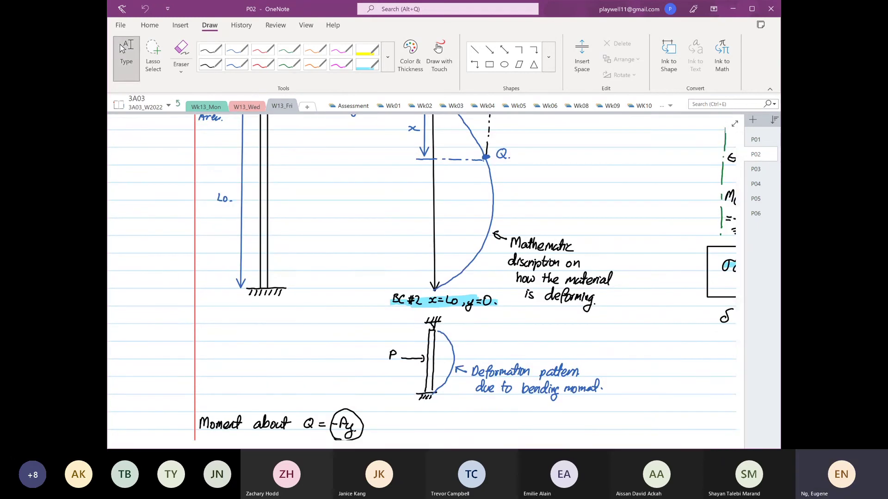
click(210, 64)
mouse_move(402, 309)
mouse_down()
mouse_move(498, 315)
mouse_move(455, 292)
mouse_move(388, 296)
mouse_move(403, 309)
mouse_up()
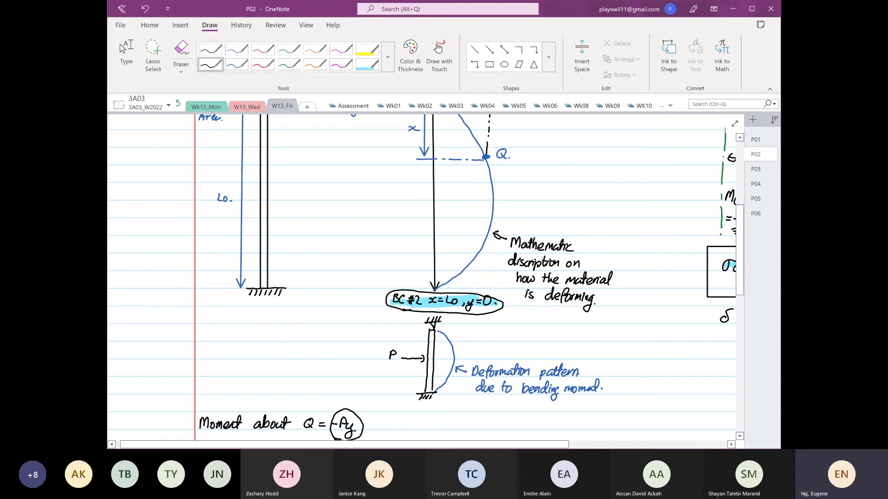
click(755, 169)
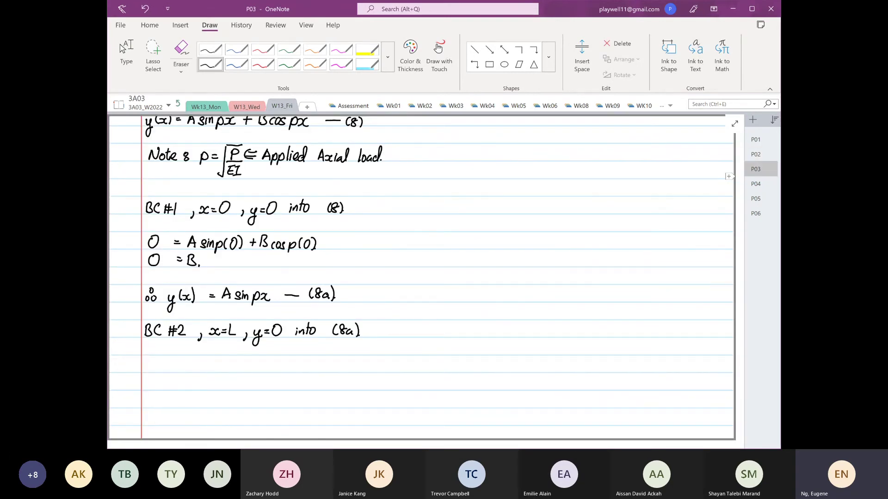
Handwrite y(L) = A sin pL = 0. below the BC #2 line.
scroll(257, 427, down, 1)
mouse_move(146, 345)
mouse_down()
mouse_move(146, 361)
mouse_move(158, 346)
mouse_move(169, 352)
mouse_up()
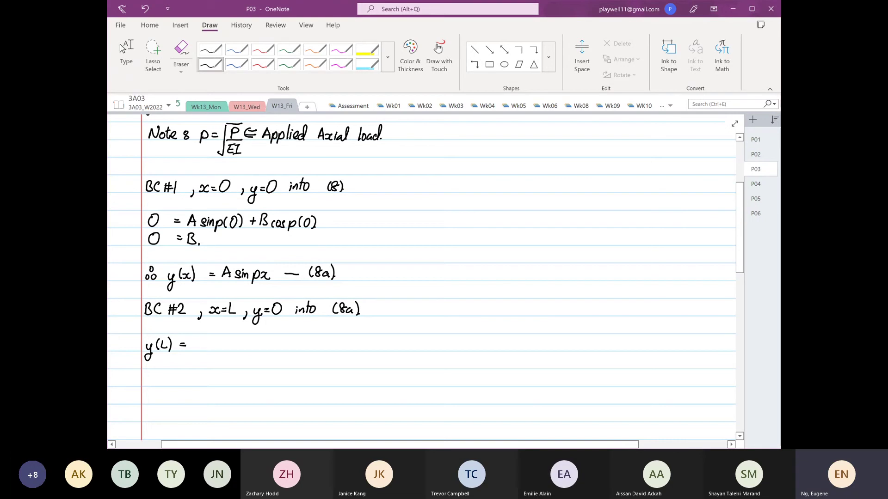
drag(200, 338, 194, 349)
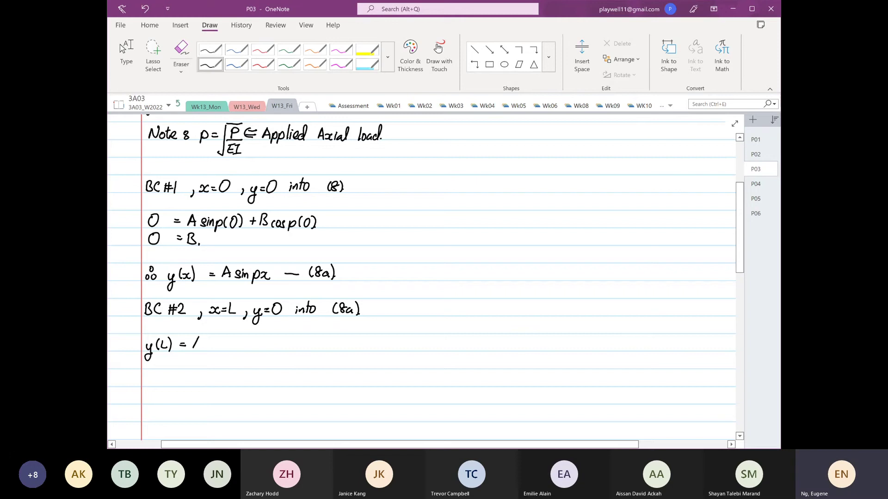
drag(196, 338, 202, 350)
drag(194, 346, 200, 345)
drag(208, 344, 223, 350)
drag(227, 343, 231, 354)
drag(237, 339, 244, 350)
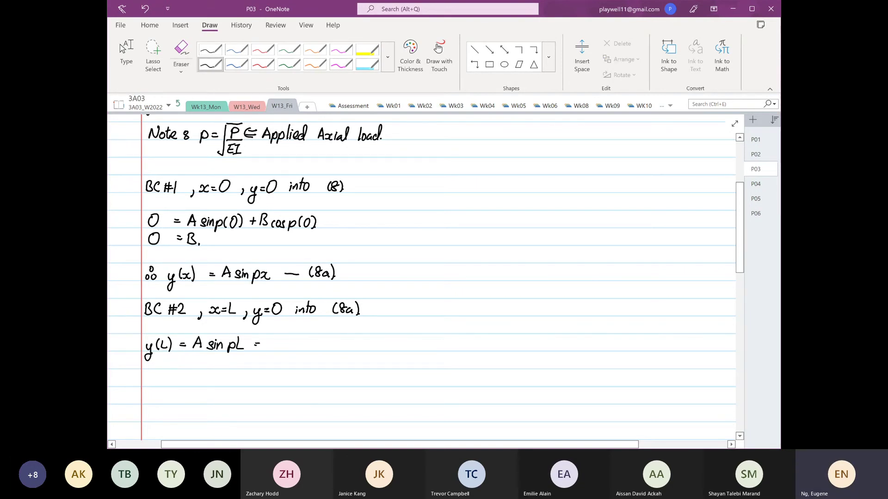
mouse_move(271, 339)
mouse_down()
mouse_move(265, 349)
mouse_move(271, 340)
mouse_up()
click(279, 349)
Write the word Conditions to the right of =0.
drag(323, 344, 330, 340)
drag(330, 342, 396, 345)
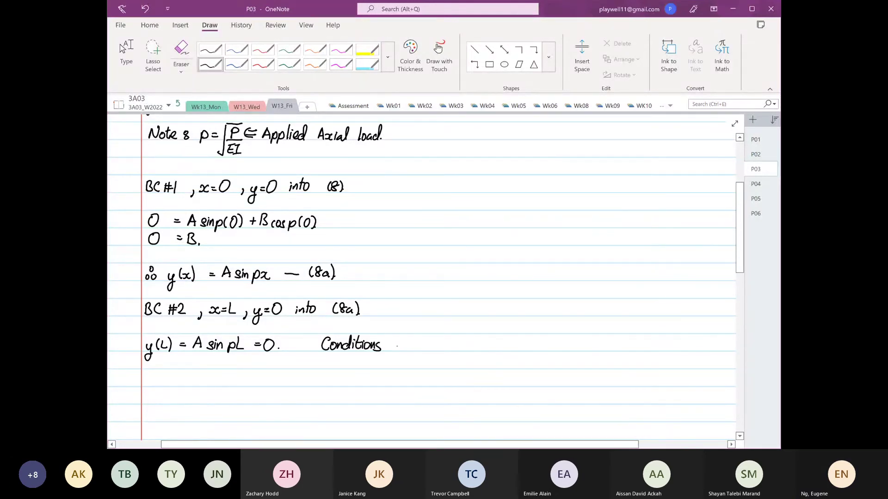
key(alt+Tab)
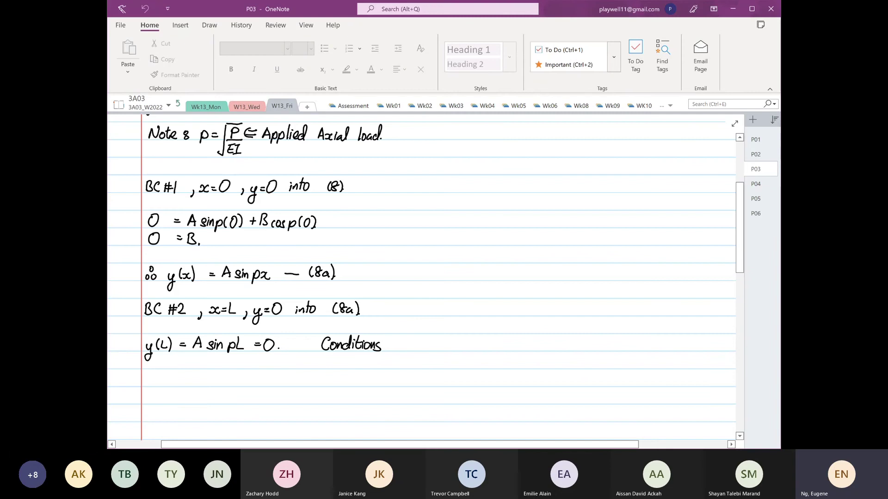
Dismiss the Windows notifications panel and bring the Draw tab back with Alt+D.
key(super+a)
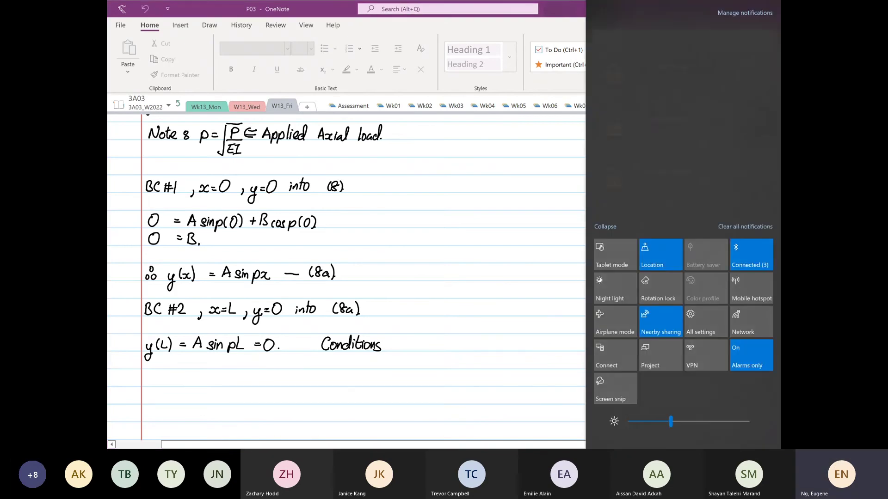
click(465, 391)
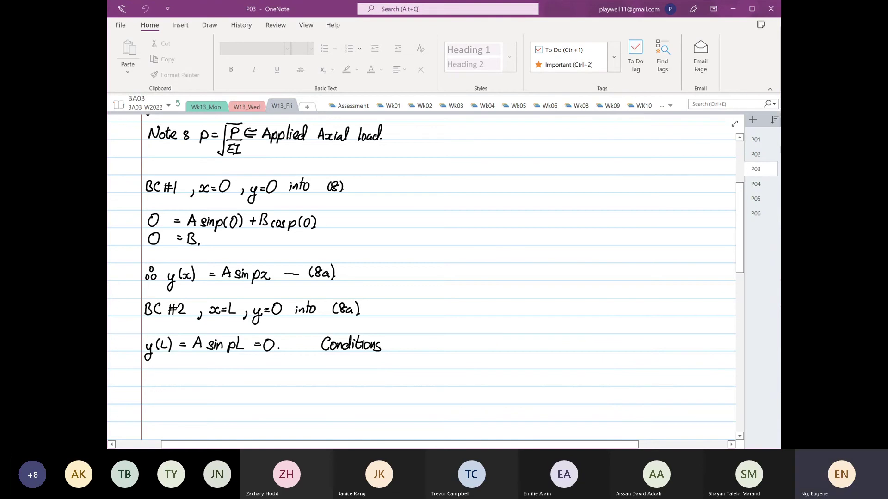
key(alt+d)
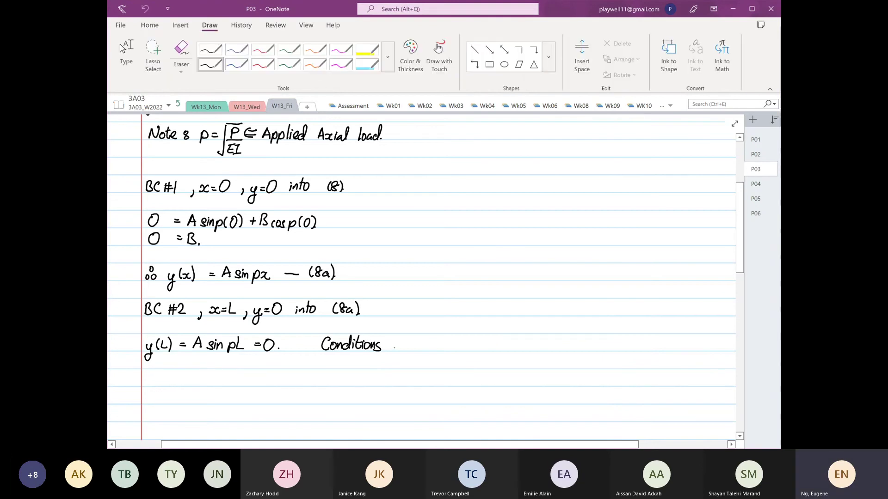
Continue the Conditions line with where A sin pL = 0.
drag(392, 343, 423, 344)
mouse_move(424, 348)
mouse_down()
mouse_move(446, 339)
mouse_move(451, 350)
mouse_move(466, 351)
mouse_up()
drag(467, 346, 513, 327)
scroll(575, 420, down, 1)
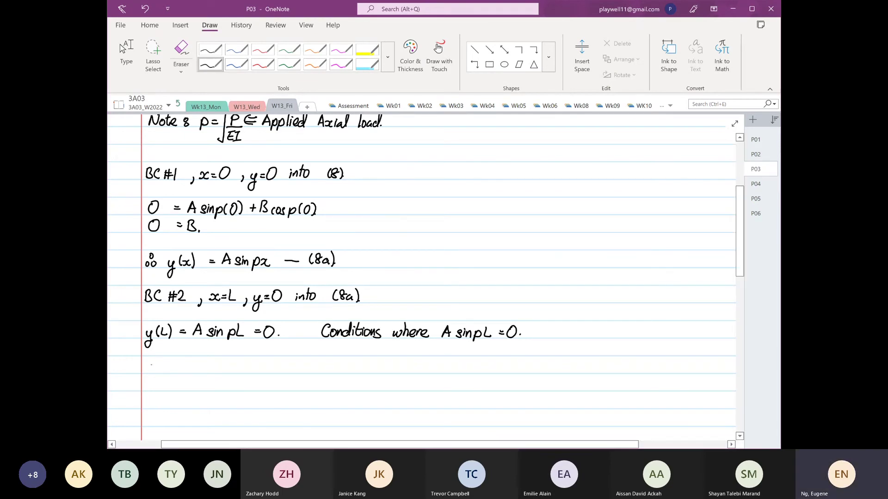
On the next line, write Let pL = nπ, where n = 1, 2, 3, 4….
drag(151, 365, 197, 369)
mouse_move(203, 362)
mouse_down()
mouse_move(202, 372)
mouse_move(221, 366)
mouse_up()
drag(213, 369, 241, 373)
mouse_move(243, 367)
mouse_down()
mouse_move(295, 378)
mouse_move(312, 365)
mouse_move(320, 375)
mouse_move(369, 366)
mouse_up()
drag(362, 370, 373, 372)
drag(379, 368, 393, 372)
mouse_move(394, 369)
mouse_down()
mouse_move(392, 376)
mouse_move(404, 368)
mouse_up()
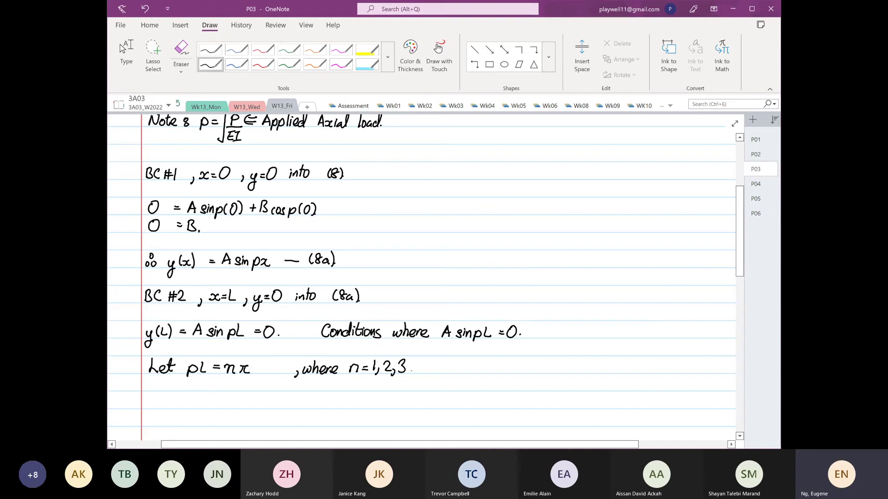
drag(408, 370, 406, 377)
mouse_move(419, 362)
mouse_down()
mouse_move(422, 376)
mouse_move(437, 372)
mouse_up()
drag(444, 370, 460, 373)
drag(468, 372, 472, 374)
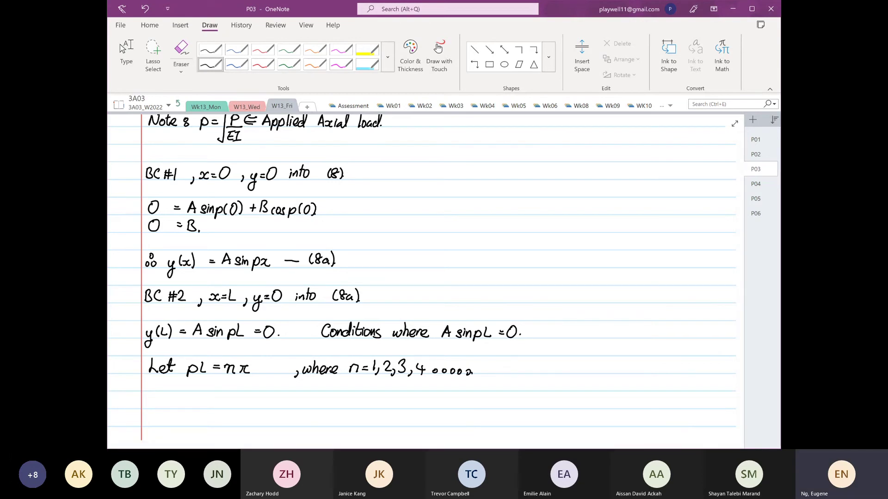
Write sin nπ = 0 on a new line below.
click(148, 402)
mouse_move(156, 400)
mouse_down()
mouse_move(149, 408)
mouse_move(196, 398)
mouse_up()
drag(190, 399, 197, 409)
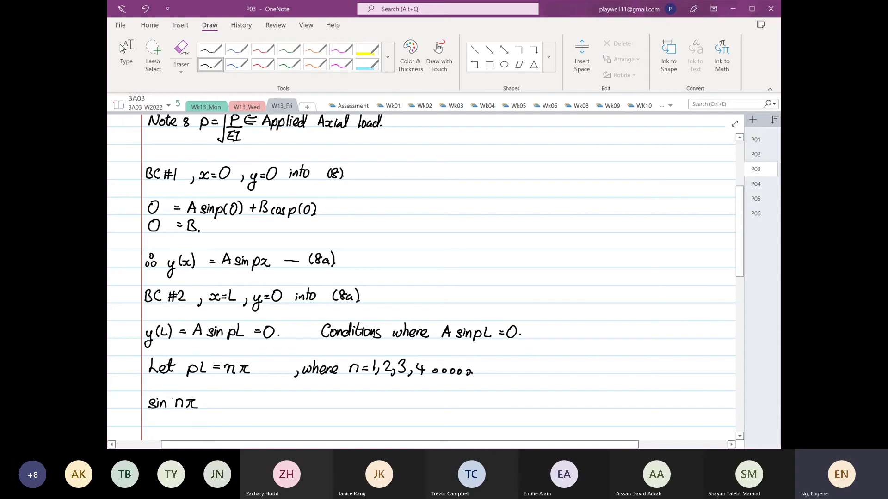
drag(173, 400, 217, 400)
mouse_move(212, 406)
mouse_down()
mouse_move(233, 408)
mouse_move(233, 399)
mouse_up()
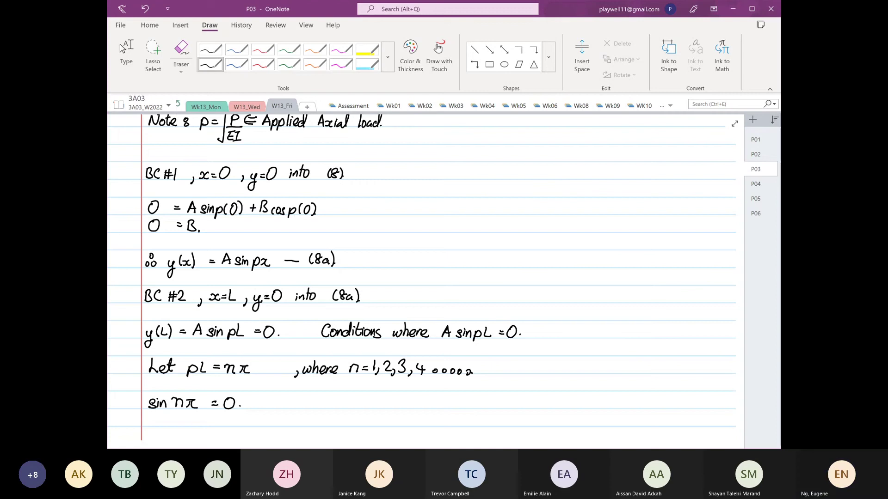
Handwrite '∴ p = nπ/L' in black ink on a new line below 'sin nπ = 0'.
scroll(421, 278, down, 2)
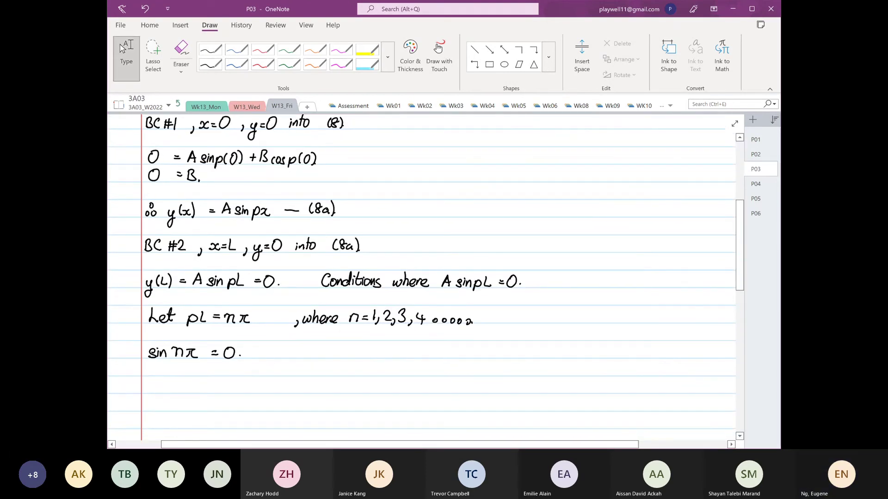
click(210, 64)
click(152, 380)
click(148, 389)
click(156, 390)
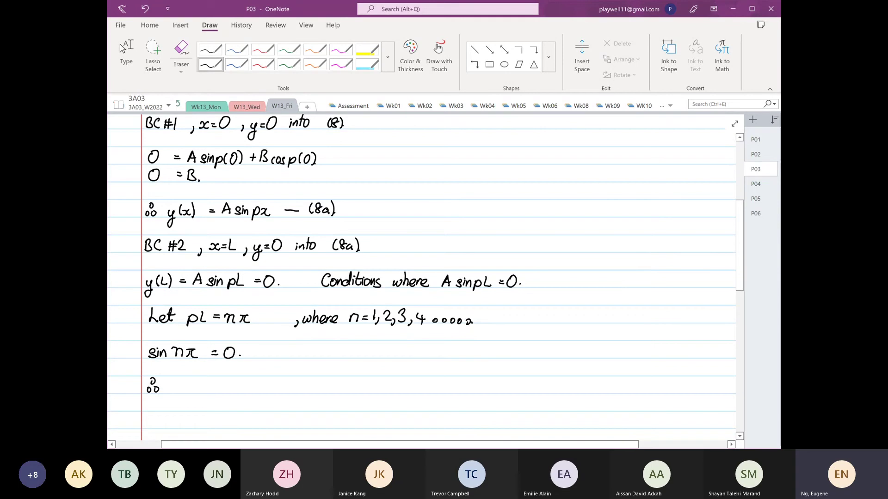
drag(176, 388, 202, 387)
mouse_move(195, 392)
mouse_down()
mouse_move(233, 385)
mouse_move(224, 392)
mouse_up()
drag(231, 386, 226, 409)
scroll(590, 331, down, 2)
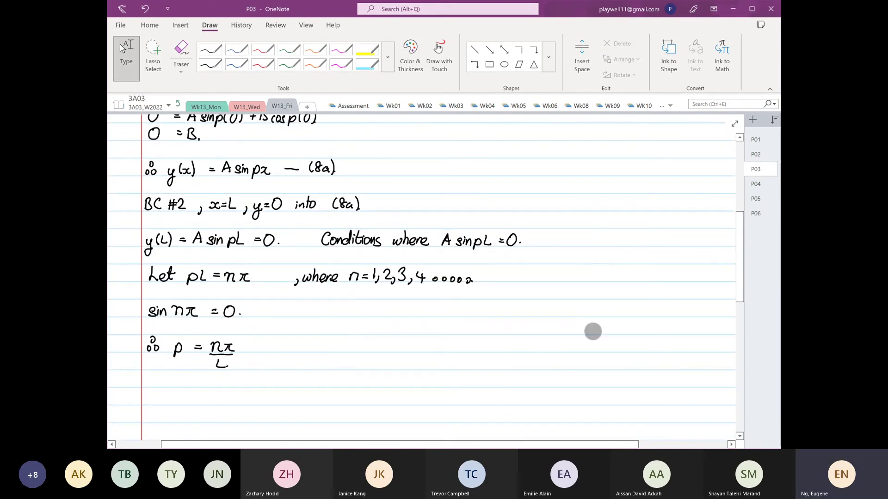
click(126, 54)
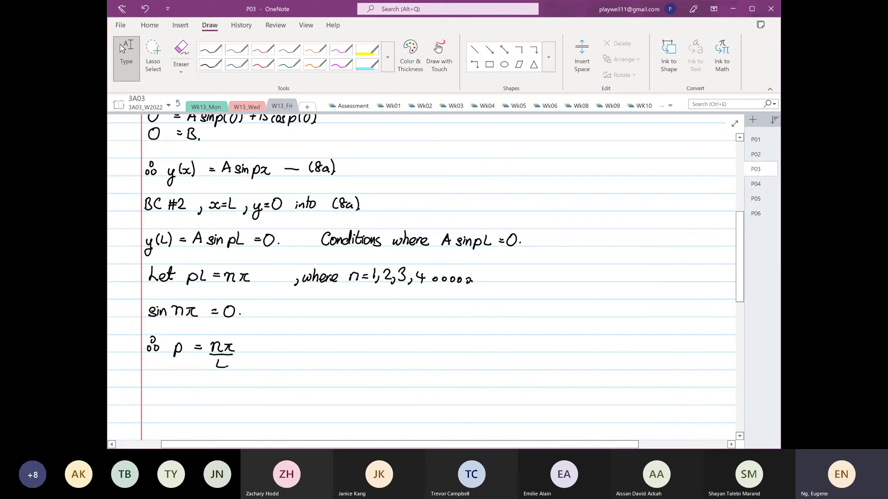
Highlight part of the derivation in yellow, then remove a stray highlight stroke under p = nπ/L.
scroll(503, 404, down, 1)
scroll(503, 404, up, 3)
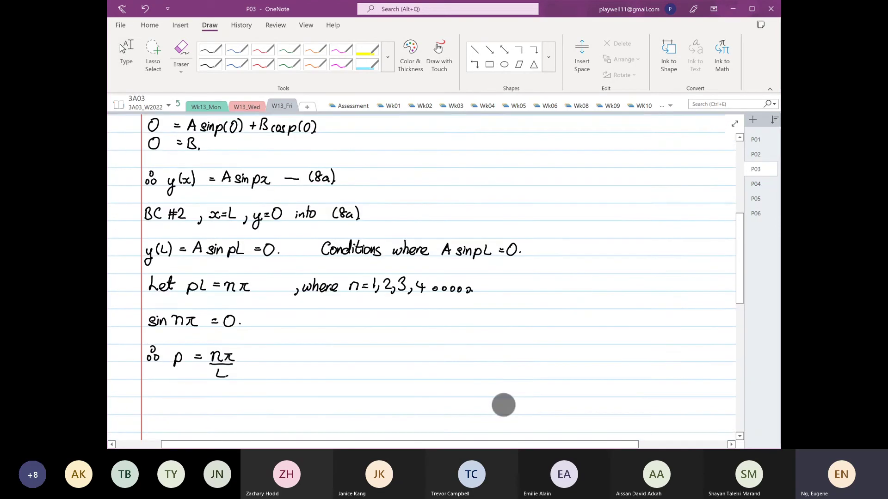
scroll(561, 359, up, 2)
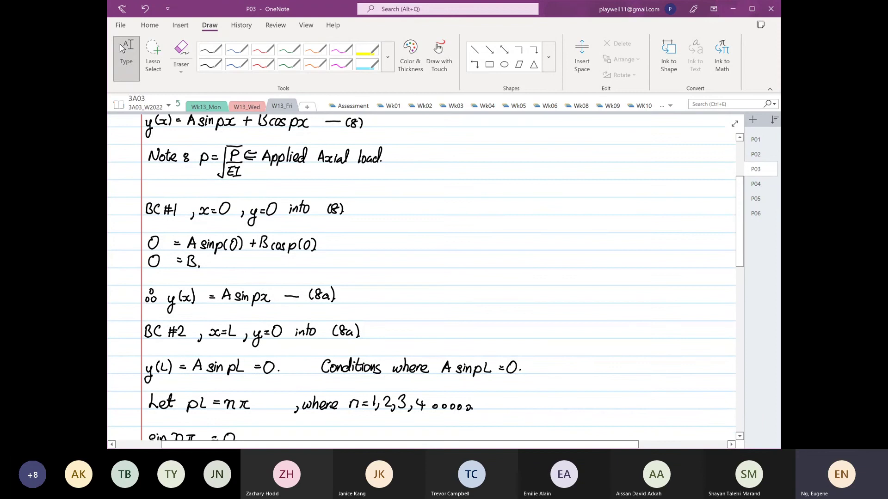
click(367, 49)
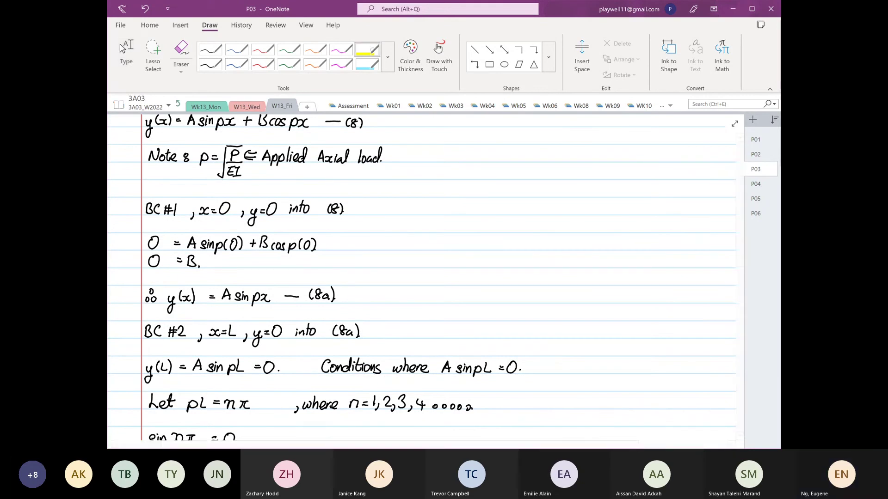
mouse_move(214, 153)
mouse_down()
mouse_move(217, 174)
mouse_move(244, 177)
mouse_up()
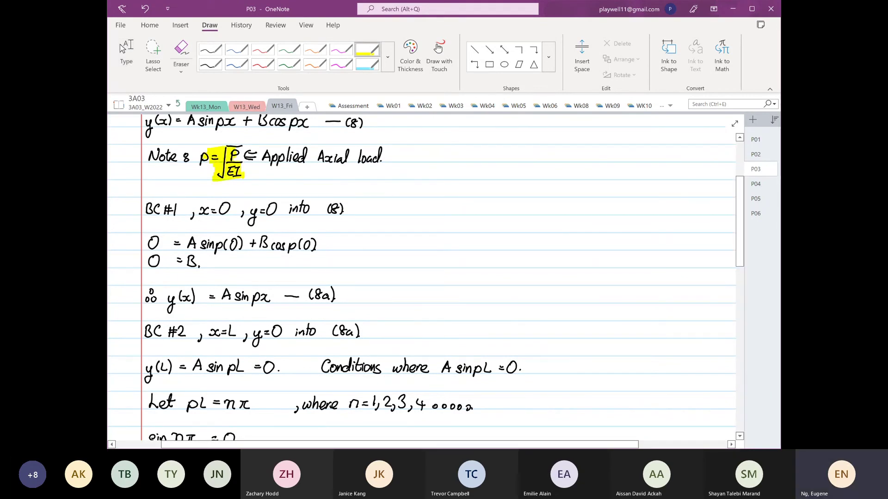
click(126, 53)
scroll(602, 246, down, 5)
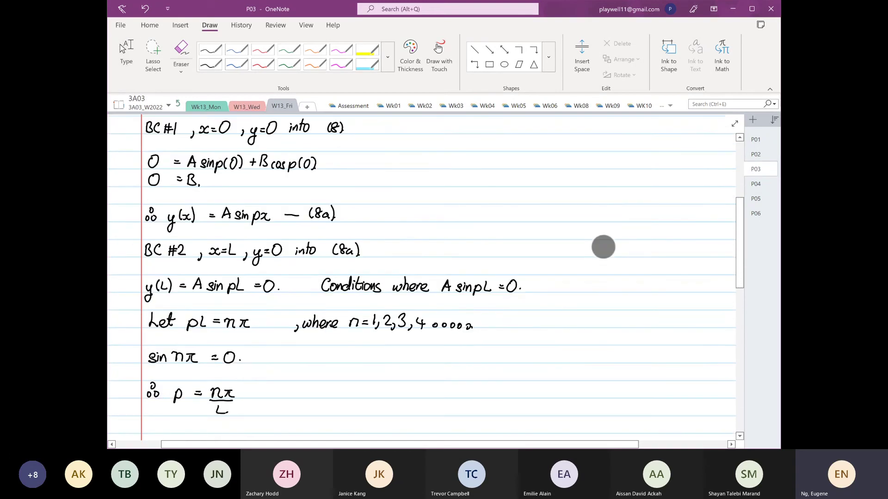
click(162, 385)
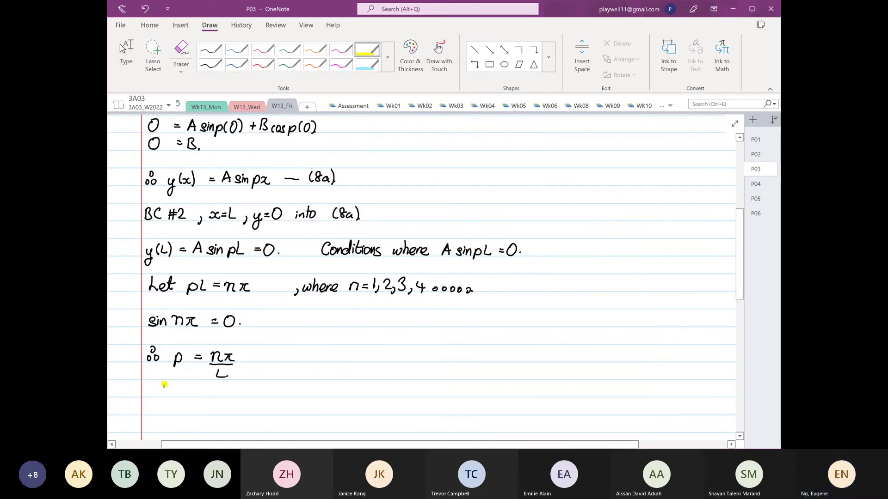
drag(164, 384, 188, 383)
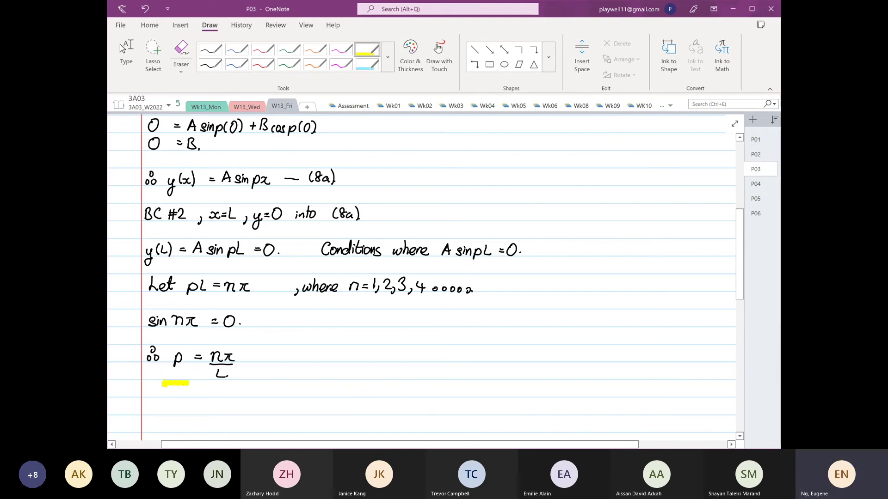
click(174, 384)
Handwrite √(P/EI) = nπ/L in black ink below p = nπ/L.
click(210, 65)
mouse_move(163, 381)
mouse_down()
mouse_move(190, 381)
mouse_move(162, 394)
mouse_move(158, 414)
mouse_up()
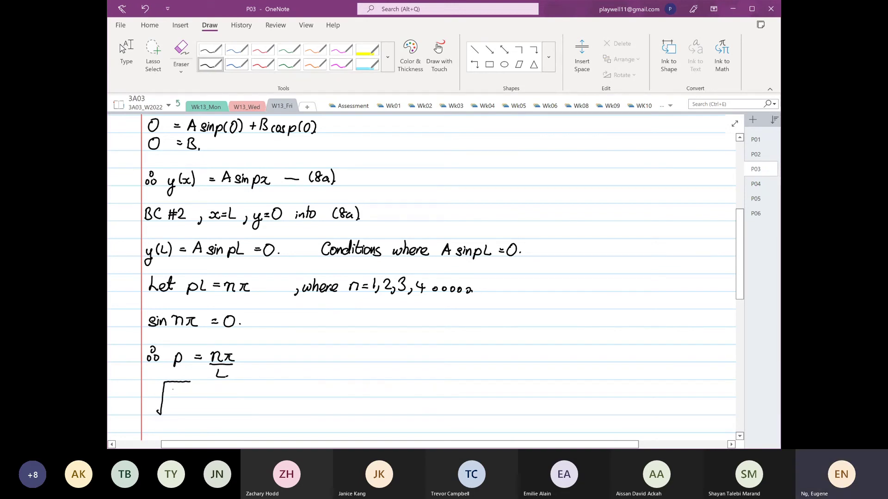
mouse_move(174, 395)
mouse_down()
mouse_move(187, 396)
mouse_move(180, 414)
mouse_up()
drag(174, 414, 203, 393)
drag(197, 397, 222, 386)
mouse_move(216, 388)
mouse_down()
mouse_move(213, 395)
mouse_move(223, 395)
mouse_move(218, 385)
mouse_move(234, 396)
mouse_up()
drag(211, 397, 235, 397)
drag(222, 402, 229, 410)
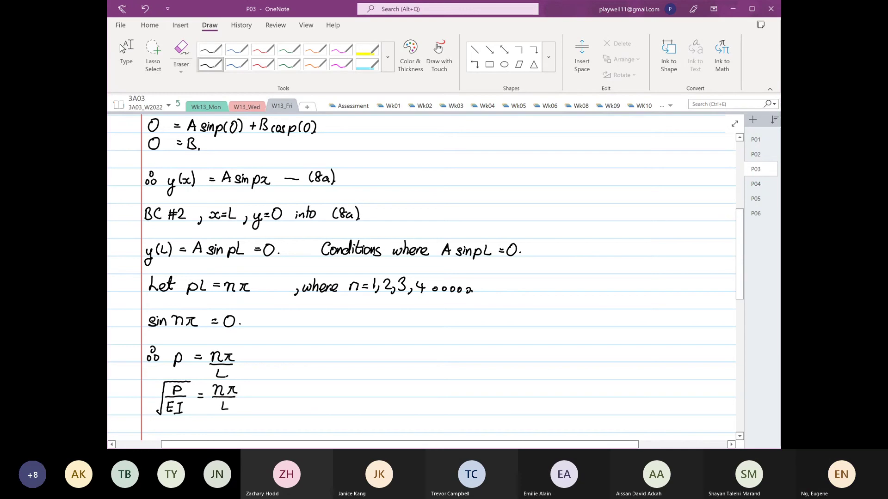
drag(395, 393, 394, 329)
click(126, 53)
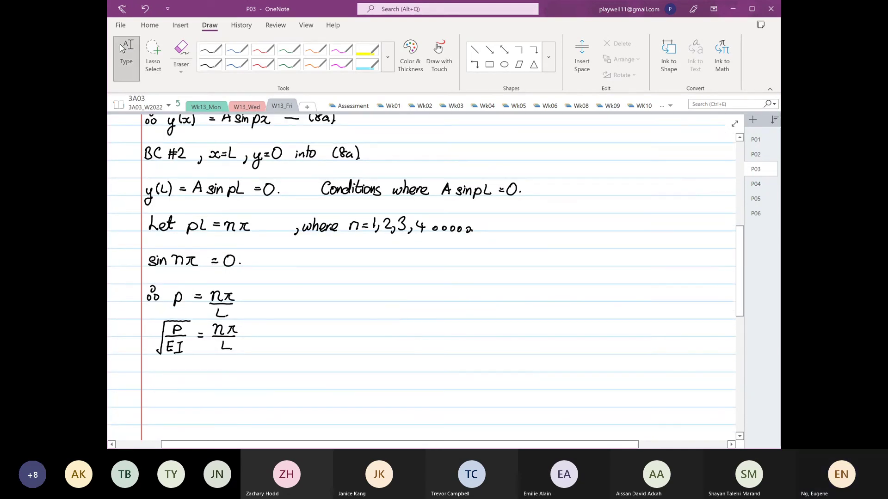
Handwrite P/EI = n²π²/L² beneath the square-root equation.
click(210, 64)
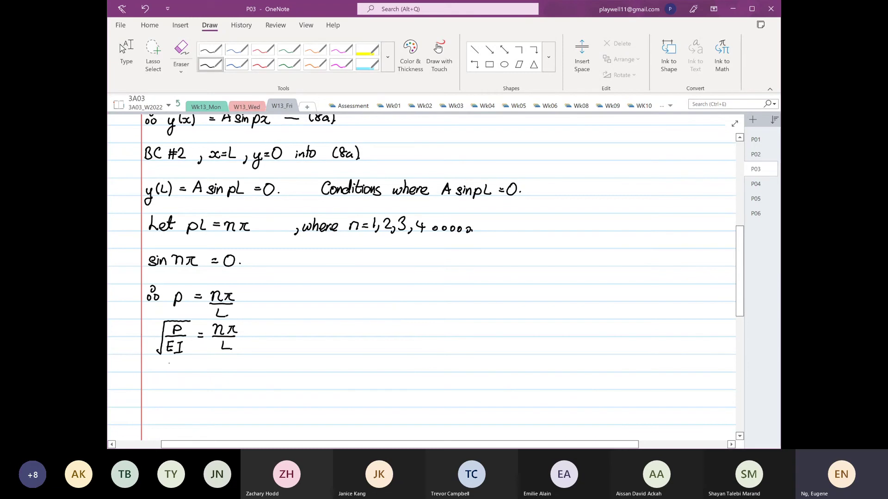
drag(171, 360, 169, 368)
mouse_move(170, 359)
mouse_down()
mouse_move(182, 372)
mouse_move(169, 388)
mouse_move(180, 377)
mouse_up()
drag(176, 376, 175, 388)
drag(170, 389, 198, 369)
drag(191, 375, 218, 370)
drag(220, 358, 237, 370)
mouse_move(239, 357)
mouse_down()
mouse_move(241, 372)
mouse_move(226, 387)
mouse_move(234, 382)
mouse_up()
click(219, 379)
click(235, 384)
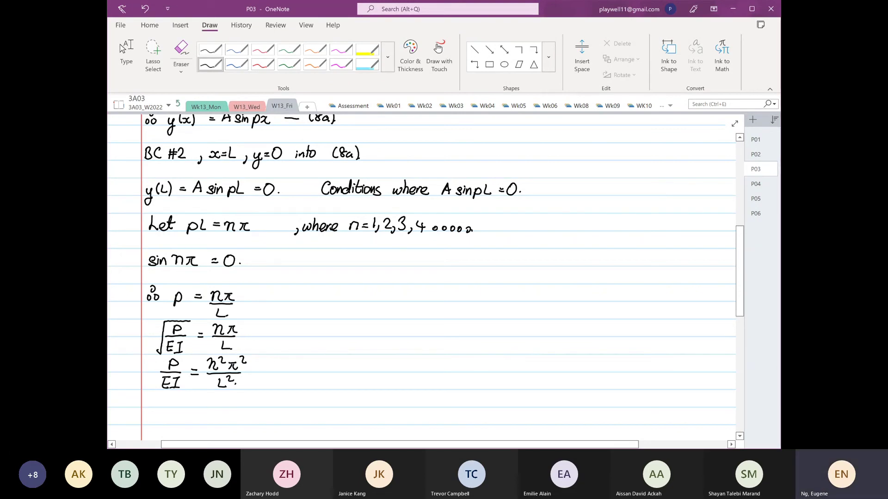
click(126, 58)
scroll(406, 331, down, 2)
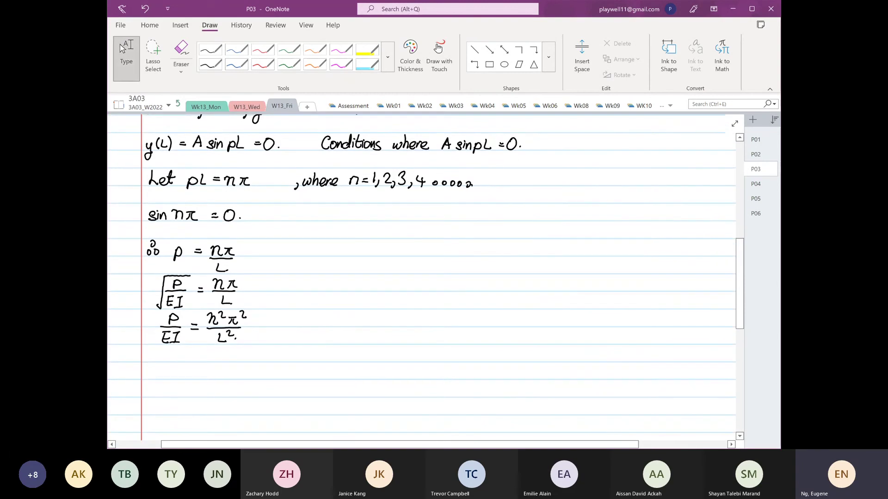
click(210, 64)
Handwrite ∴ Pcr = (n²π²/L²) EI. on a new line, then move the page up for space.
mouse_move(154, 366)
mouse_down()
mouse_move(154, 375)
mouse_move(192, 373)
mouse_up()
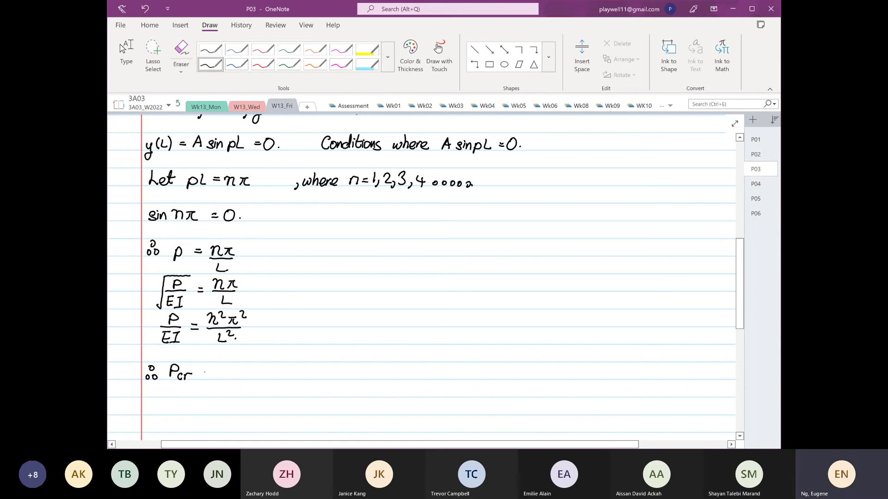
drag(204, 372, 210, 372)
mouse_move(204, 376)
mouse_down()
mouse_move(222, 396)
mouse_move(231, 379)
mouse_move(253, 371)
mouse_up()
click(225, 373)
drag(246, 372, 252, 379)
mouse_move(255, 367)
mouse_down()
mouse_move(262, 374)
mouse_move(241, 396)
mouse_move(268, 376)
mouse_move(263, 395)
mouse_move(275, 376)
mouse_move(287, 378)
mouse_up()
click(294, 378)
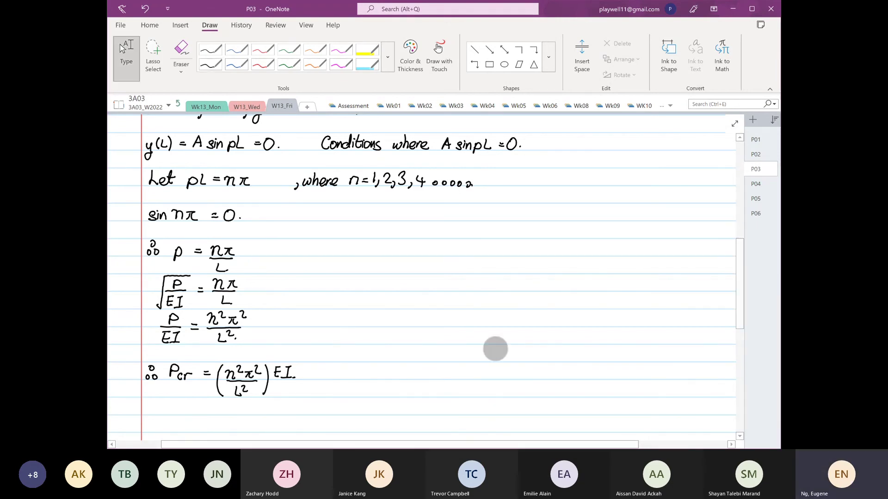
drag(495, 349, 494, 294)
click(123, 49)
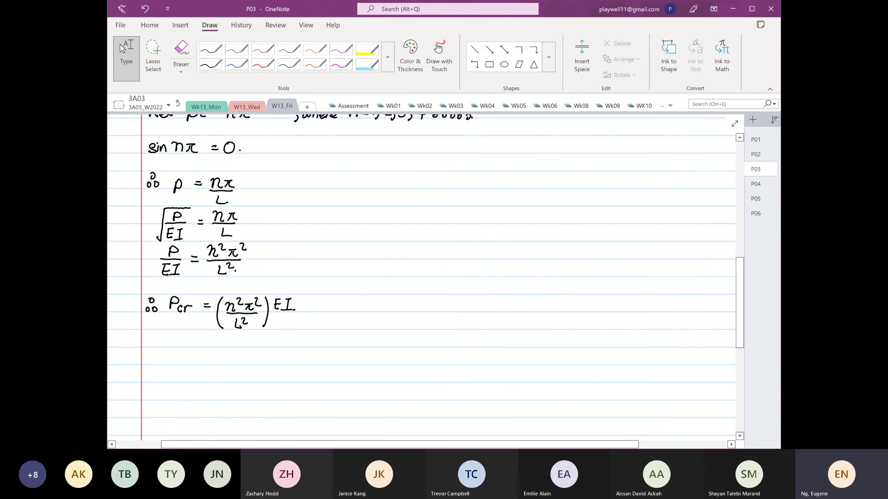
click(210, 64)
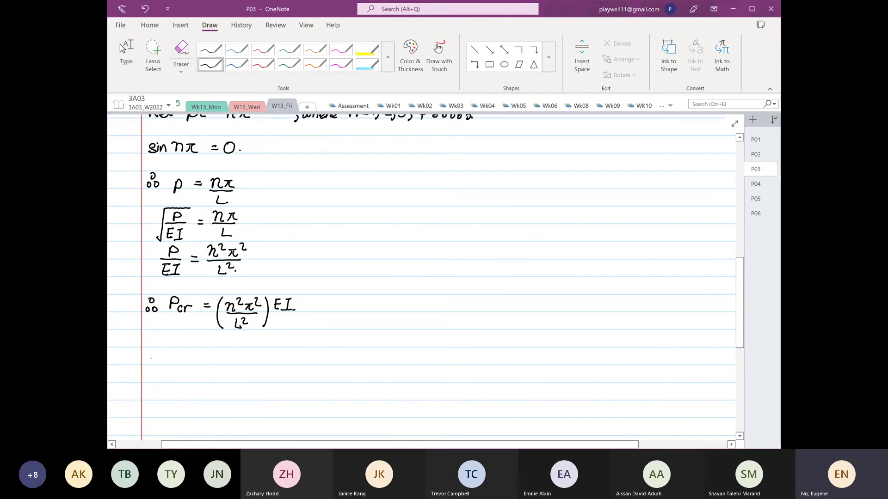
Handwrite σcr = Pcr/A = (n²π²/L²) EI/A. under the Pcr equation.
mouse_move(152, 355)
mouse_down()
mouse_move(162, 365)
mouse_move(183, 362)
mouse_up()
mouse_move(177, 365)
mouse_down()
mouse_move(218, 359)
mouse_move(203, 370)
mouse_move(208, 380)
mouse_up()
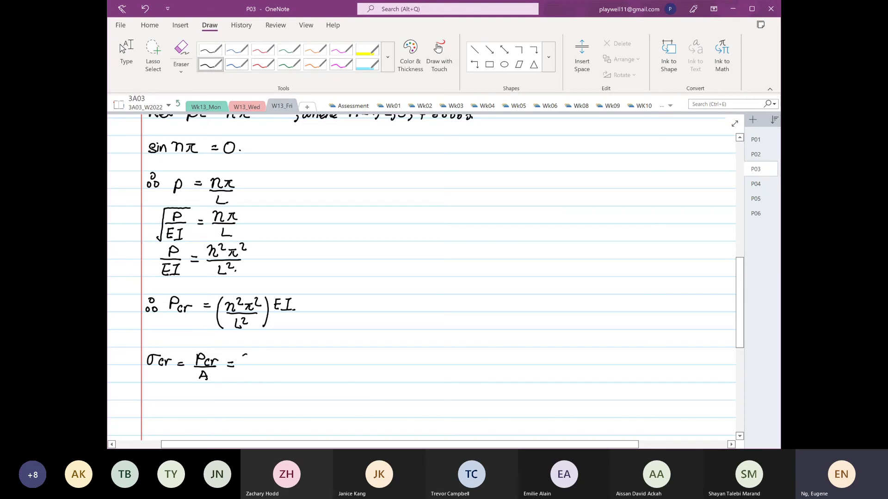
mouse_move(245, 356)
mouse_down()
mouse_move(254, 365)
mouse_move(272, 354)
mouse_up()
mouse_move(266, 356)
mouse_down()
mouse_move(265, 364)
mouse_move(280, 357)
mouse_move(252, 381)
mouse_move(265, 377)
mouse_move(239, 382)
mouse_up()
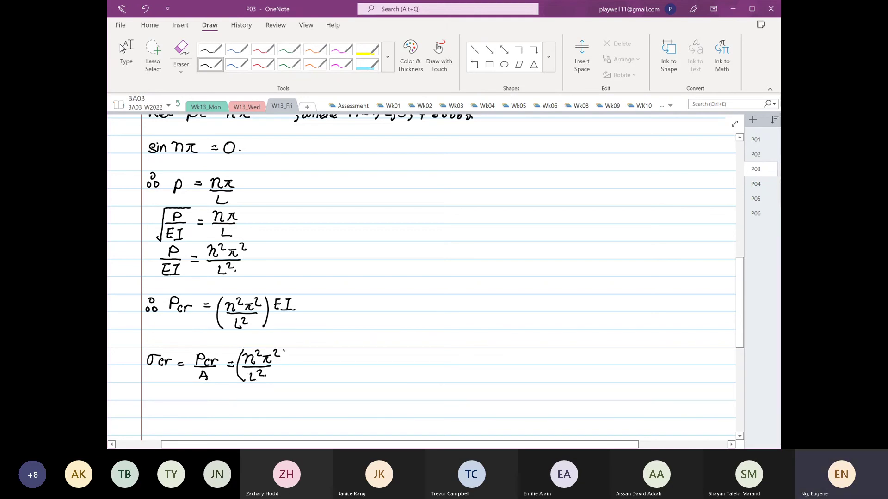
drag(281, 350, 282, 382)
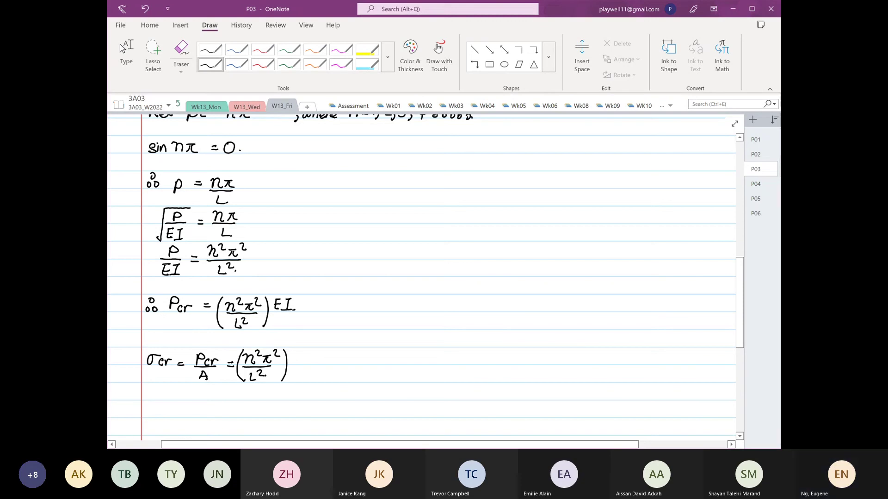
click(296, 354)
mouse_move(298, 354)
mouse_down()
mouse_move(301, 364)
mouse_move(312, 353)
mouse_up()
drag(308, 354, 303, 376)
click(307, 377)
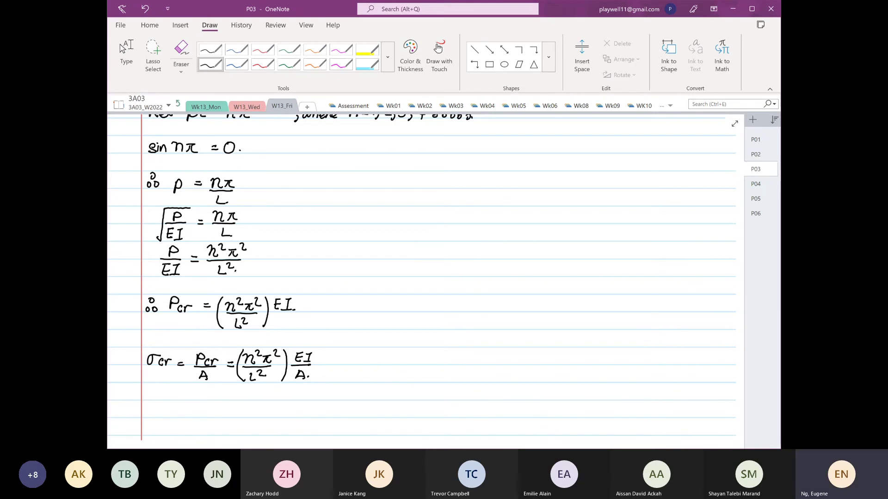
drag(507, 439, 522, 433)
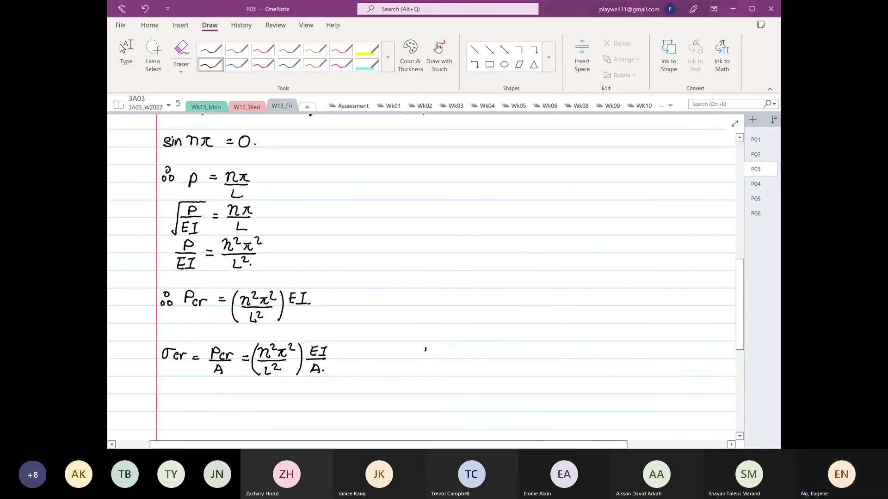
Handwrite 'Note : In analytical calculation of buckling' to the right of the σcr equation.
drag(423, 357, 432, 346)
drag(436, 352, 443, 351)
drag(445, 354, 487, 351)
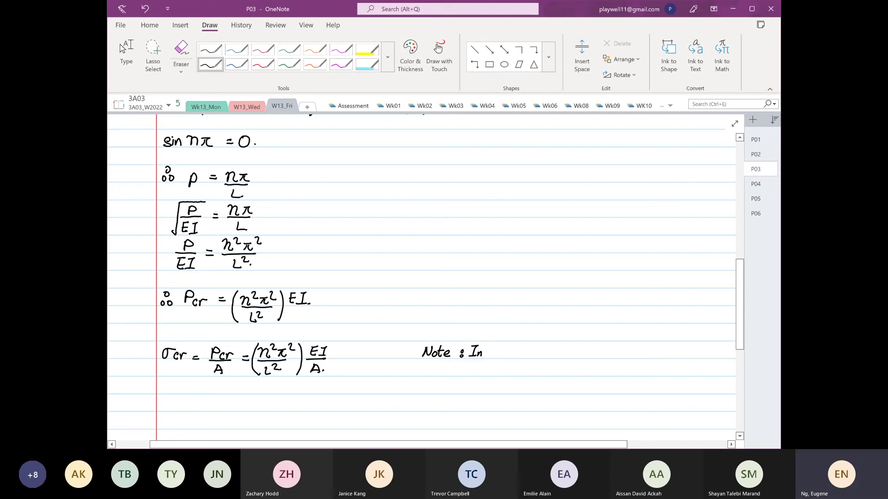
mouse_move(499, 353)
mouse_down()
mouse_move(521, 360)
mouse_move(512, 366)
mouse_up()
mouse_move(529, 345)
mouse_down()
mouse_move(524, 357)
mouse_move(533, 358)
mouse_up()
drag(537, 352, 544, 358)
mouse_move(547, 345)
mouse_down()
mouse_move(544, 359)
mouse_move(569, 358)
mouse_up()
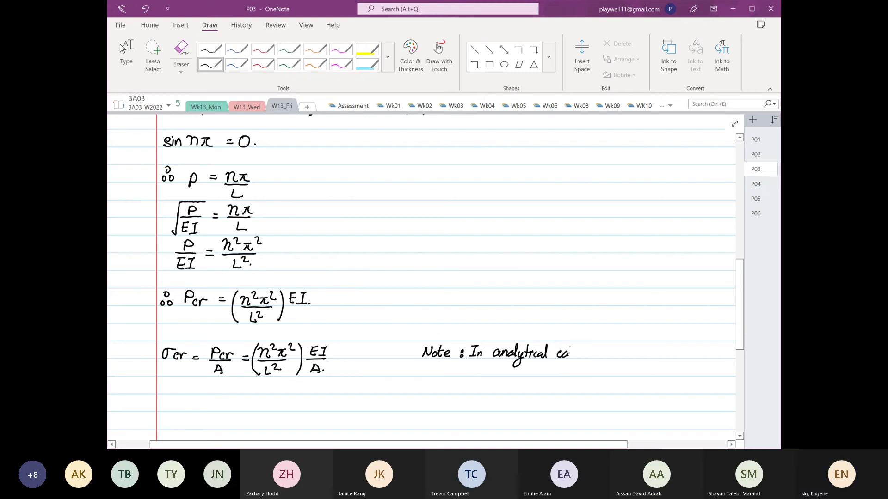
mouse_move(569, 345)
mouse_down()
mouse_move(573, 356)
mouse_move(595, 356)
mouse_move(602, 344)
mouse_move(677, 356)
mouse_move(689, 345)
mouse_move(698, 356)
mouse_move(687, 366)
mouse_up()
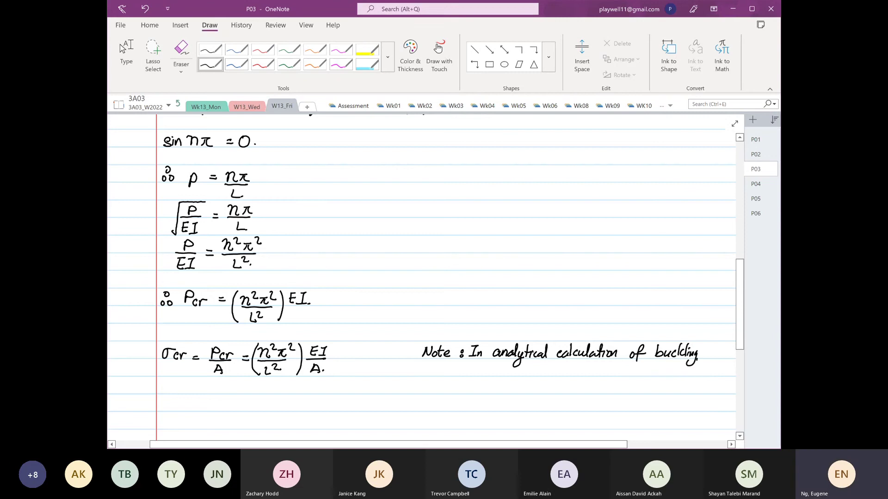
Finish the note with ', n=1' and write an n=1 sketch label higher up.
drag(475, 373, 471, 380)
drag(480, 369, 498, 370)
drag(490, 372, 498, 372)
drag(499, 366, 501, 375)
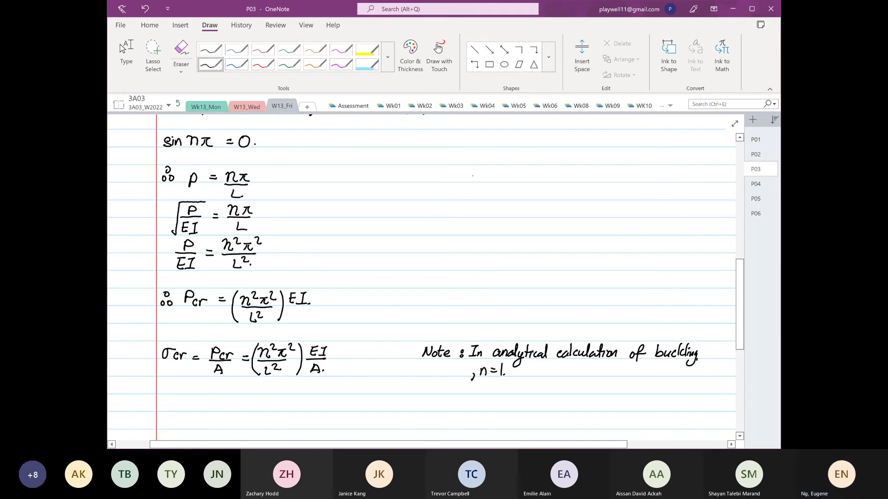
drag(473, 178, 487, 173)
mouse_move(481, 176)
mouse_down()
mouse_move(492, 178)
mouse_move(491, 200)
mouse_move(533, 200)
mouse_up()
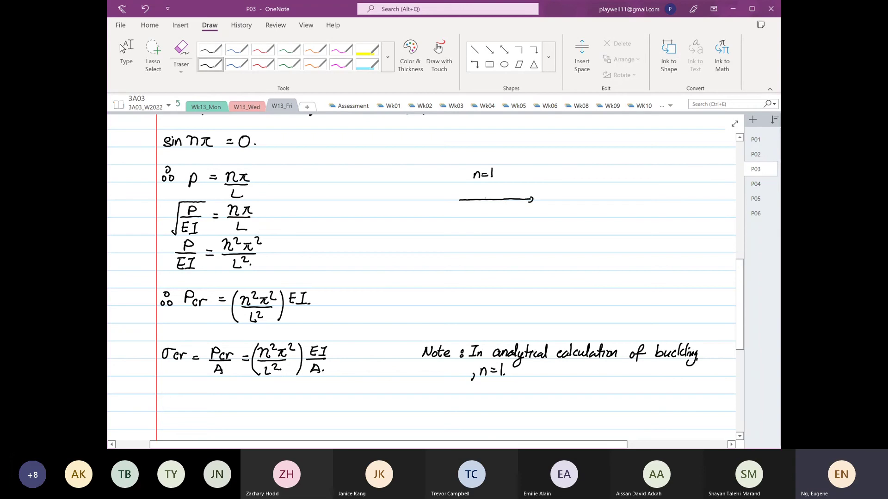
Draw the n=1 column's axes labelled y and x in black, undoing a stray black curve.
drag(474, 190, 473, 285)
drag(534, 196, 538, 207)
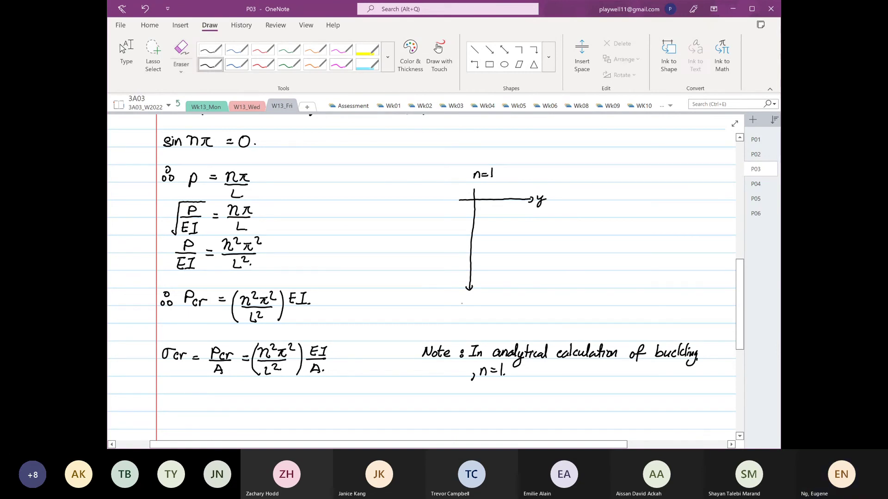
drag(465, 296, 469, 303)
mouse_move(475, 201)
mouse_down()
mouse_move(504, 218)
mouse_move(509, 241)
mouse_move(499, 271)
mouse_move(471, 290)
mouse_up()
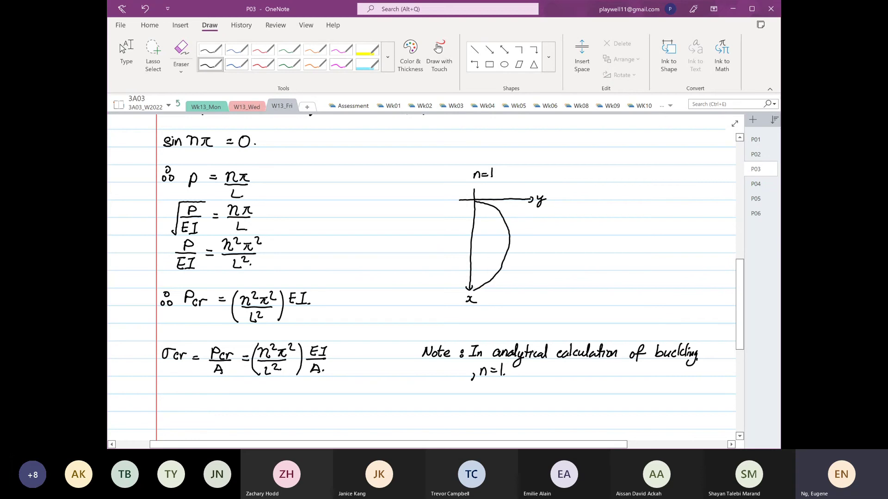
click(145, 9)
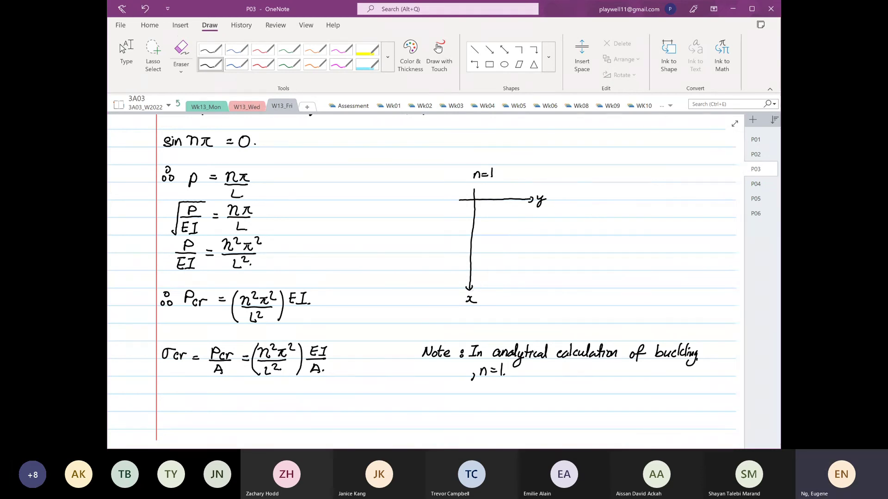
Draw the red deflection curve labelled 'Deformation pattern.' and write an n=2 label beside it.
click(262, 63)
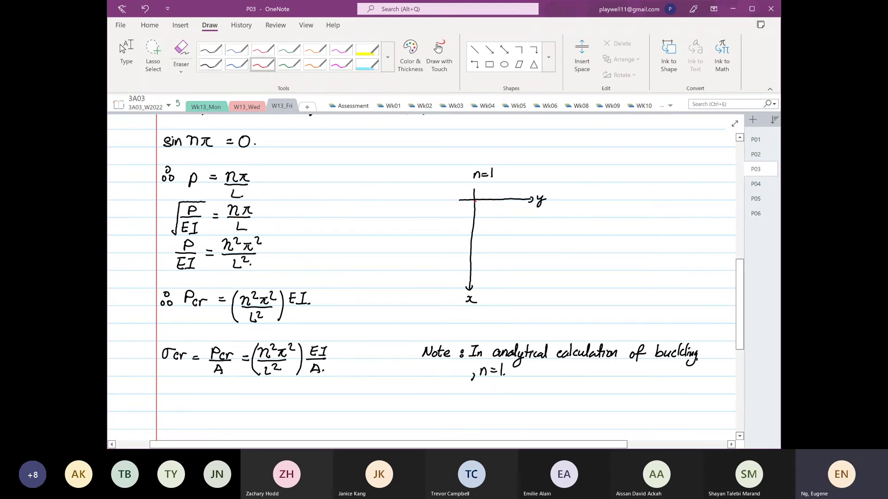
mouse_move(474, 201)
mouse_down()
mouse_move(498, 258)
mouse_move(470, 288)
mouse_move(563, 263)
mouse_move(571, 267)
mouse_move(520, 291)
mouse_move(562, 285)
mouse_up()
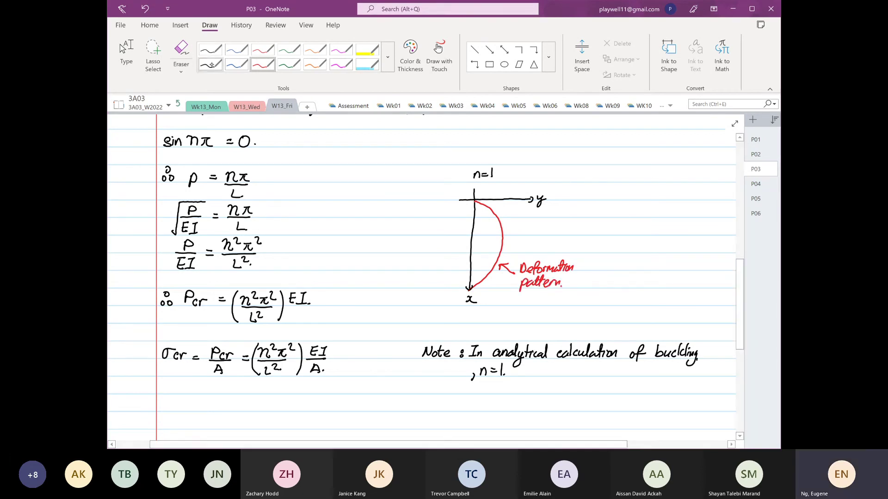
click(210, 65)
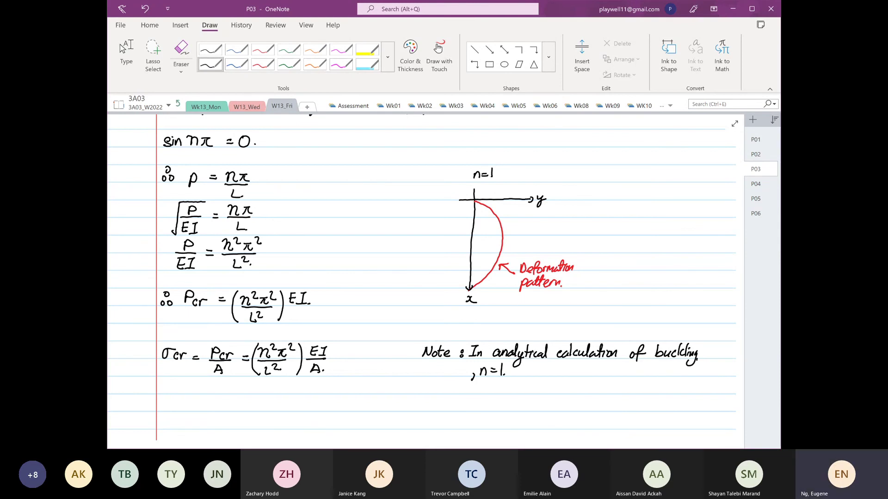
drag(645, 180, 667, 181)
click(669, 181)
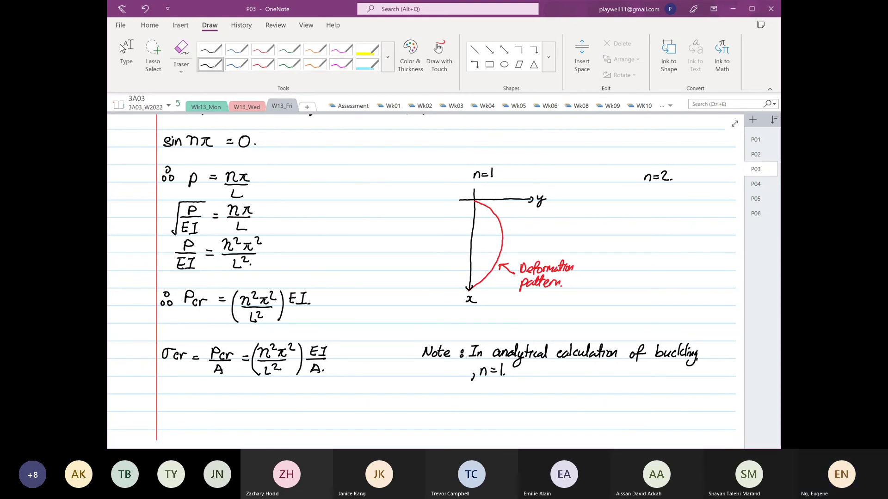
Draw the n=2 sketch's axes in black and label them y and x.
click(634, 196)
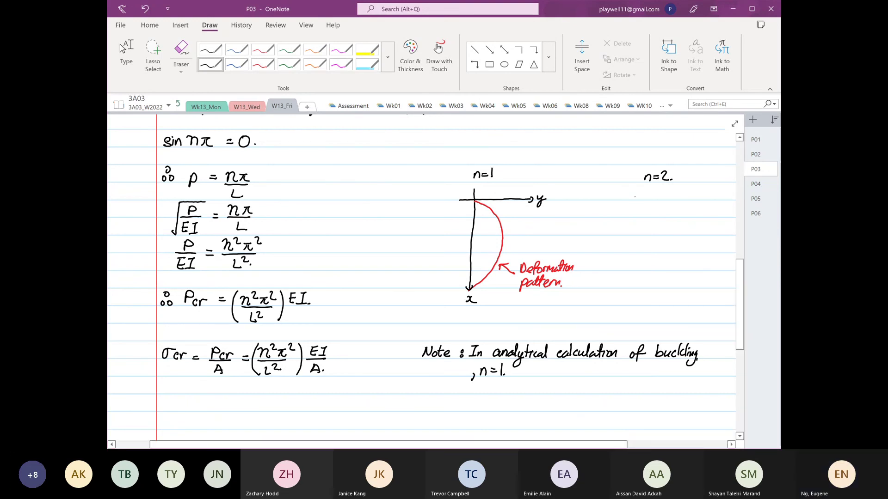
drag(631, 200, 706, 200)
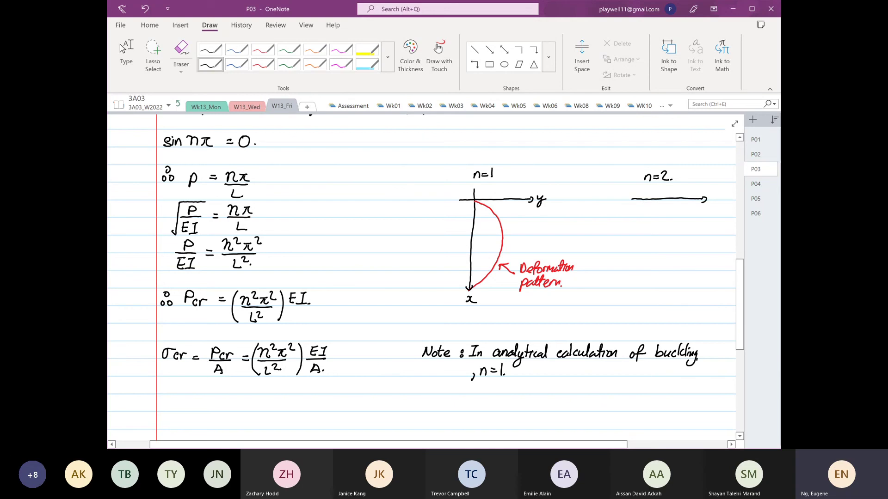
drag(644, 193, 642, 289)
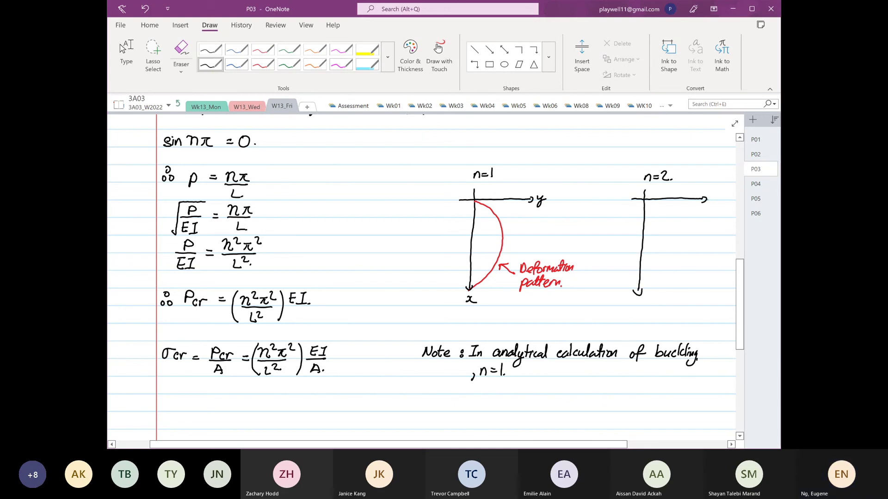
drag(709, 197, 712, 209)
drag(636, 301, 643, 307)
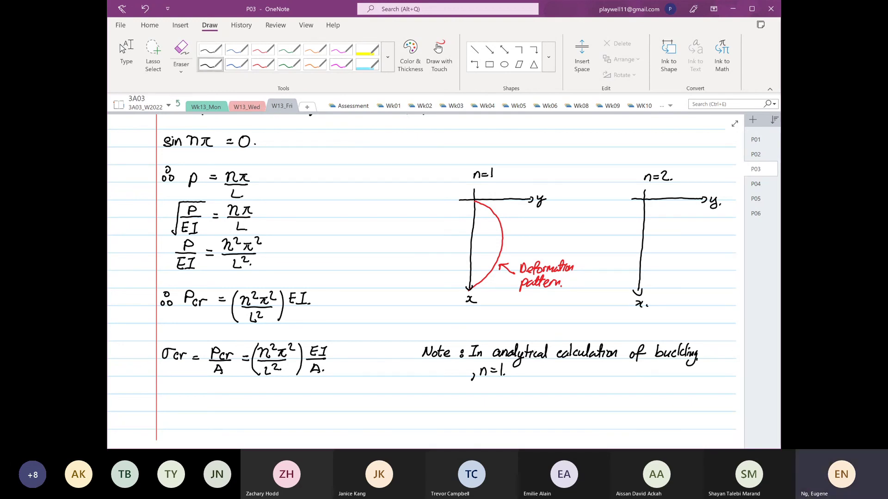
Draw the red S-shaped curve with an arrow and 'Deformation pattern' label, and underline n=1.
click(263, 64)
mouse_move(644, 200)
mouse_down()
mouse_move(660, 210)
mouse_move(662, 233)
mouse_move(618, 260)
mouse_move(614, 281)
mouse_move(638, 289)
mouse_up()
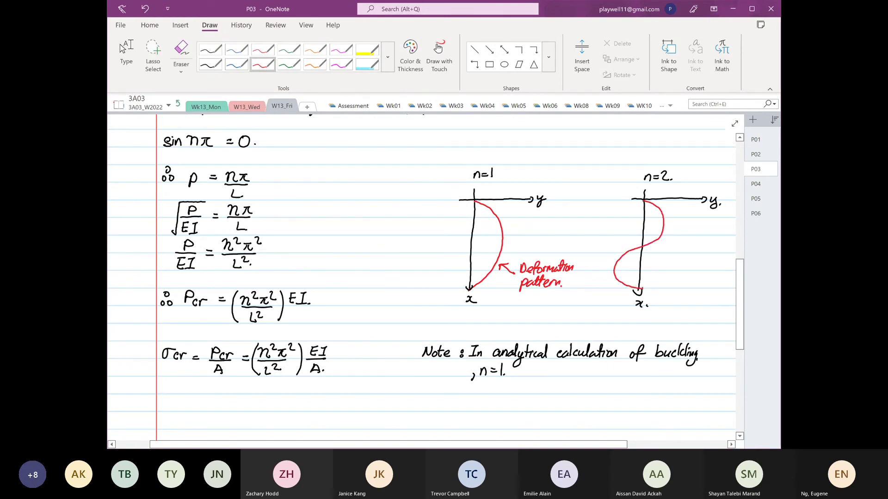
mouse_move(661, 242)
mouse_down()
mouse_move(676, 260)
mouse_move(717, 255)
mouse_up()
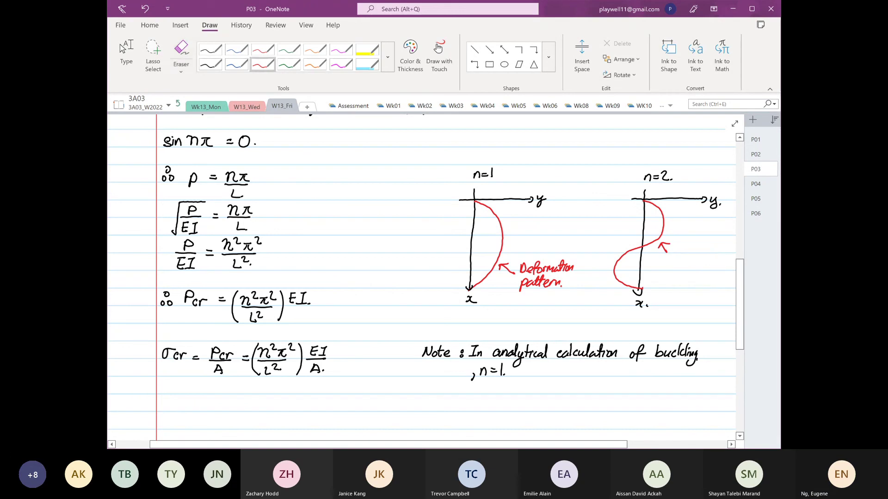
mouse_move(671, 249)
mouse_down()
mouse_move(677, 259)
mouse_move(720, 255)
mouse_up()
mouse_move(663, 270)
mouse_down()
mouse_move(669, 278)
mouse_move(692, 264)
mouse_move(708, 268)
mouse_up()
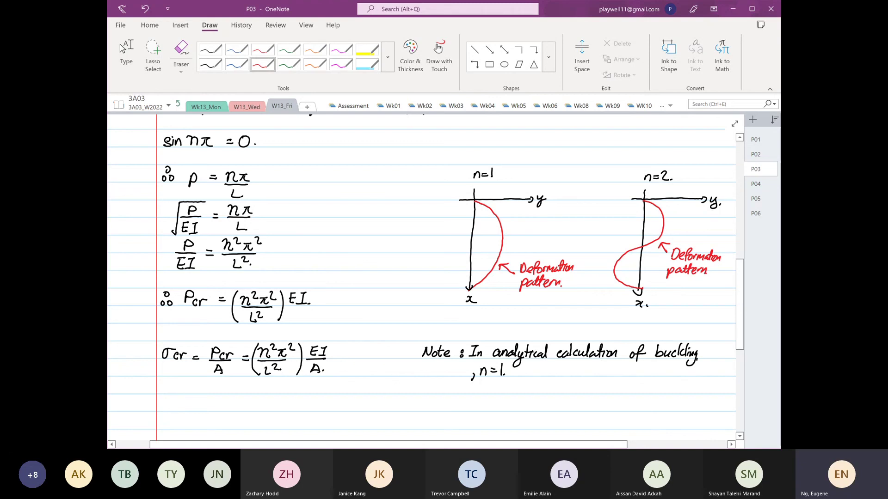
drag(480, 382, 496, 386)
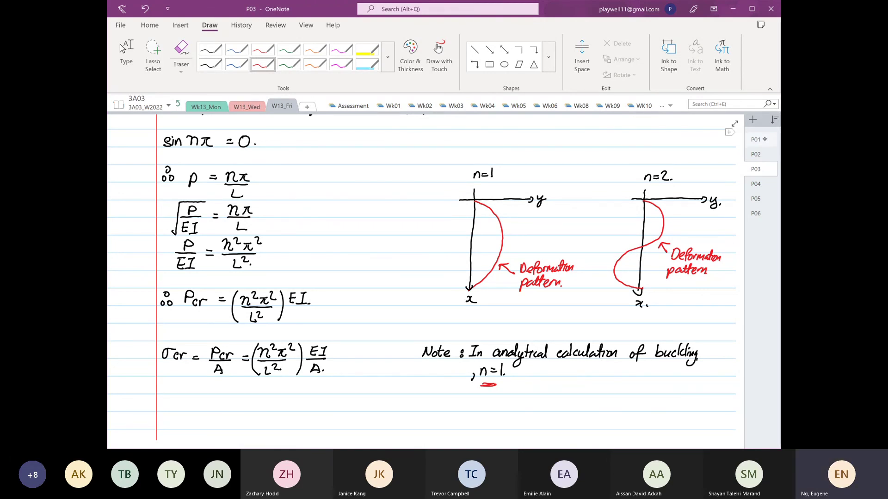
Look through pages P01, P02 and P04, then return to page P03.
click(756, 139)
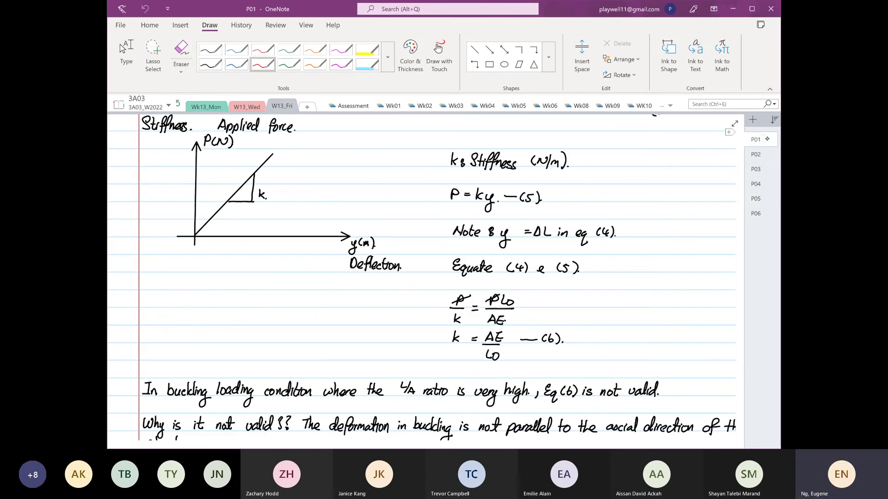
key(ctrl+Page_Down)
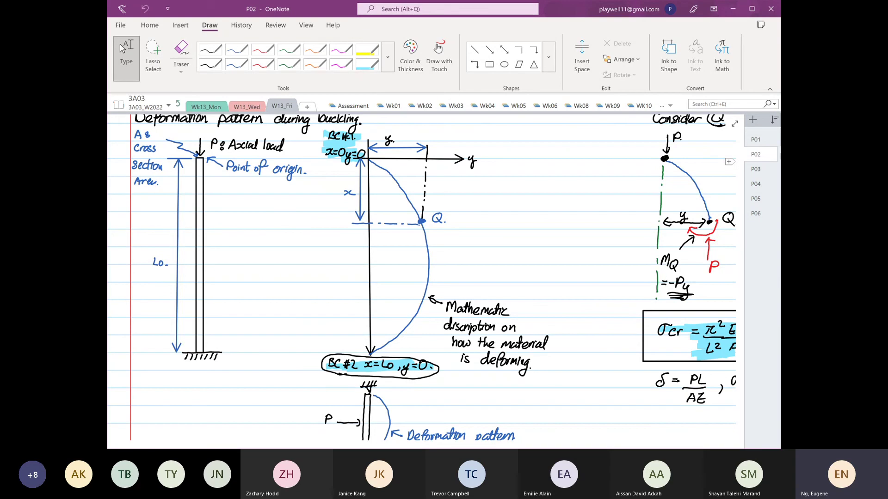
click(757, 185)
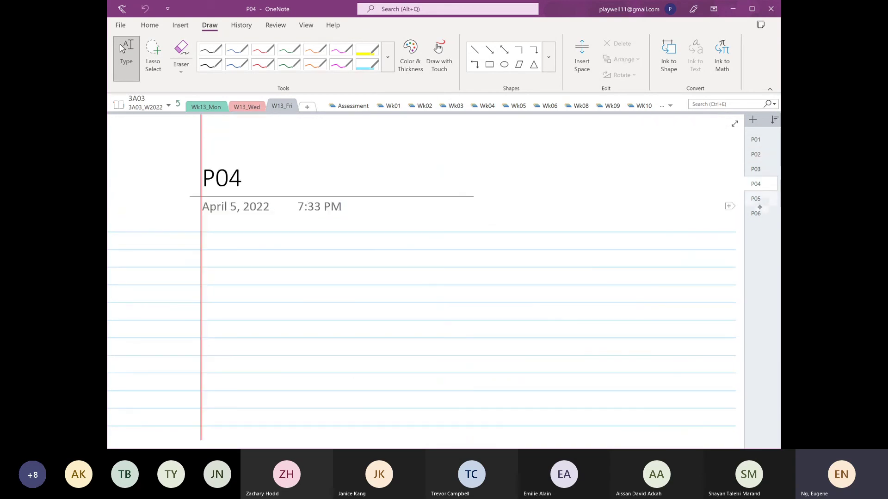
click(762, 170)
Underline the n=2 'Deformation pattern' label in red.
click(262, 64)
scroll(425, 277, right, 2)
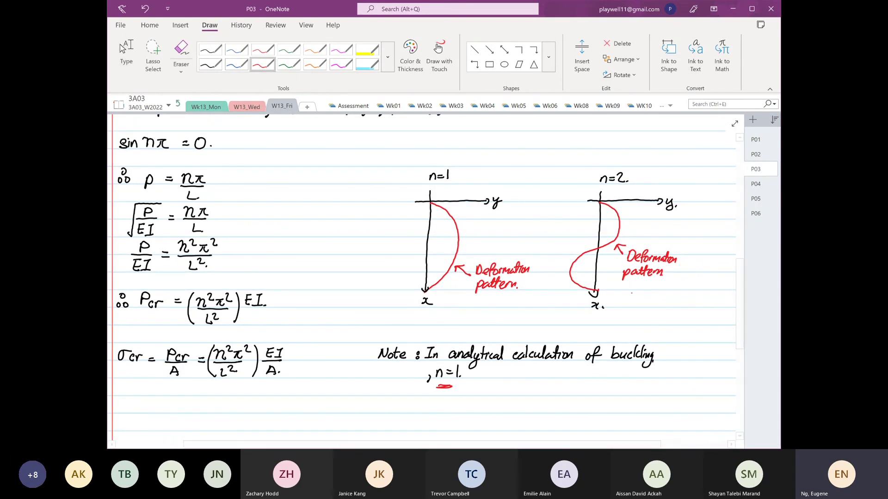
drag(631, 291, 661, 293)
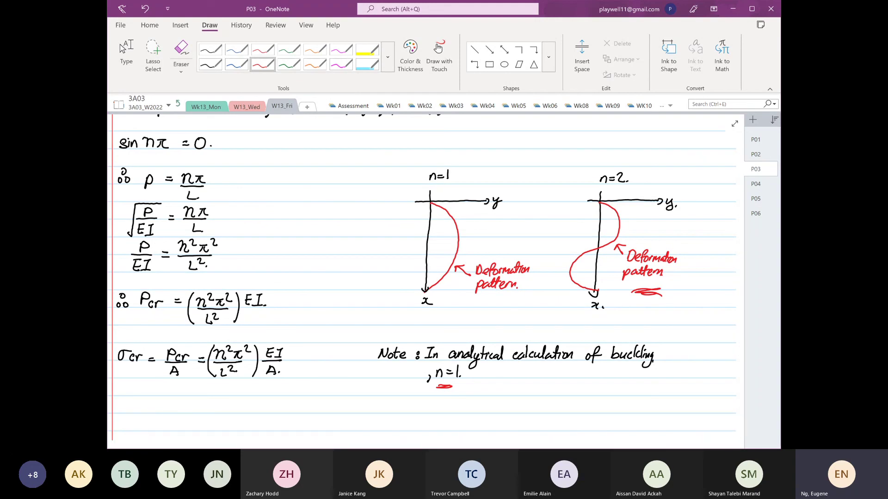
Handwrite ∴ σcr = π²EI / L²A in black below the stress formula.
click(210, 63)
click(125, 58)
scroll(386, 351, down, 2)
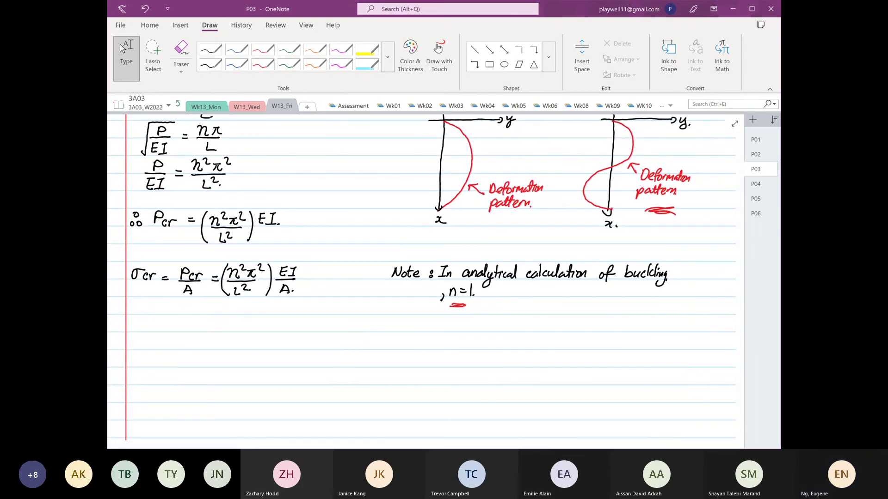
click(135, 320)
click(130, 327)
click(135, 327)
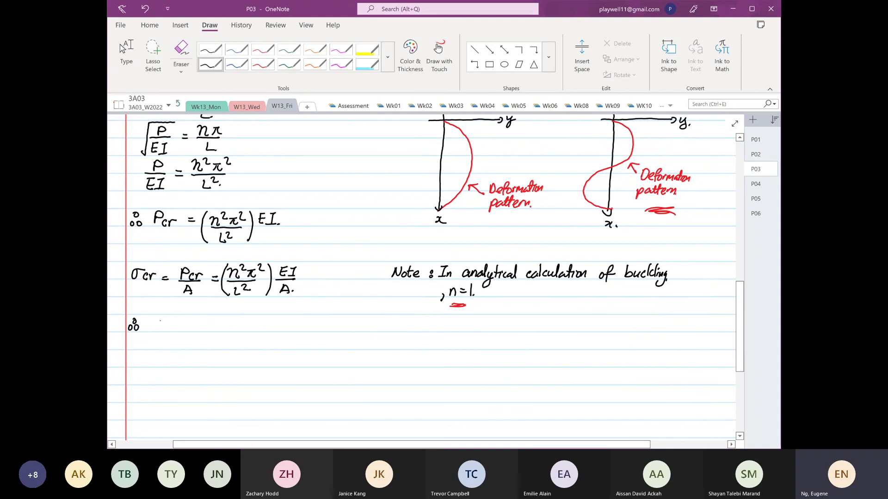
drag(158, 323, 171, 326)
drag(179, 326, 183, 326)
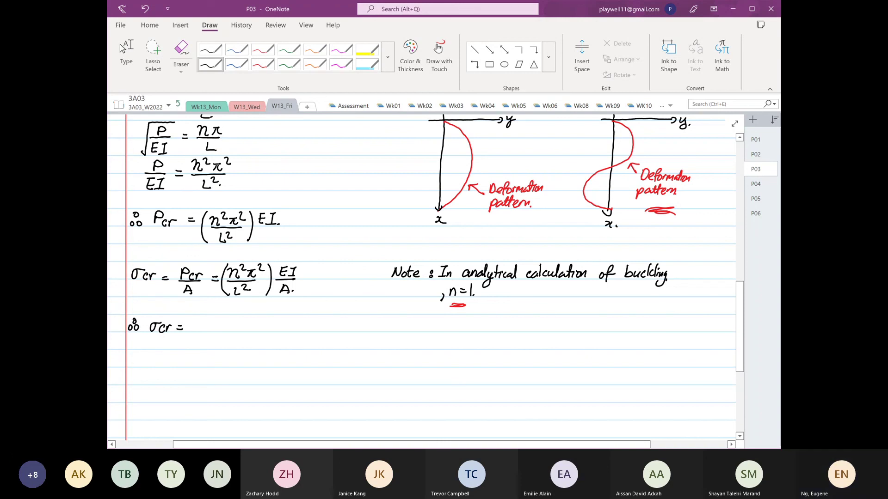
mouse_move(190, 324)
mouse_down()
mouse_move(200, 322)
mouse_move(191, 331)
mouse_up()
drag(197, 324, 206, 323)
mouse_move(212, 320)
mouse_down()
mouse_move(215, 329)
mouse_move(228, 318)
mouse_up()
drag(224, 319, 227, 329)
drag(228, 329, 196, 348)
drag(195, 339, 209, 346)
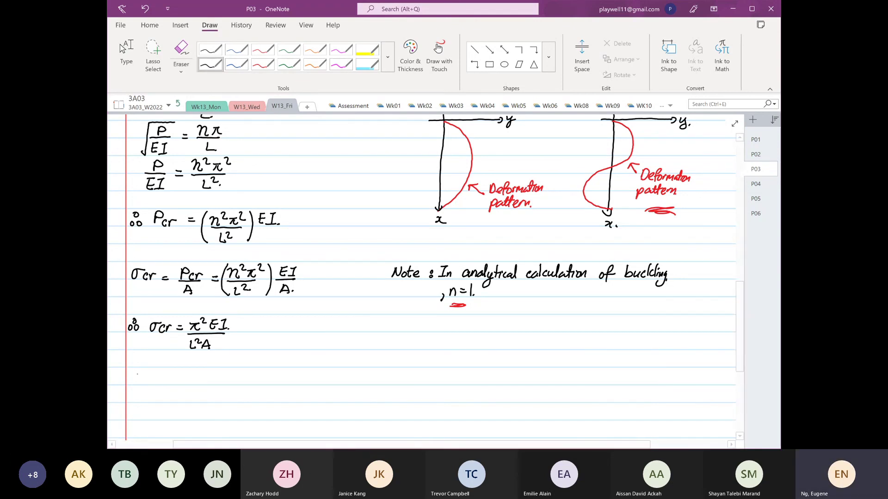
Handwrite 'Note : Second moment of area, I = Ar²' followed by 'where' below the formula.
mouse_move(132, 384)
mouse_down()
mouse_move(143, 372)
mouse_move(147, 383)
mouse_up()
mouse_move(151, 374)
mouse_down()
mouse_move(150, 384)
mouse_move(154, 376)
mouse_up()
drag(156, 381, 161, 384)
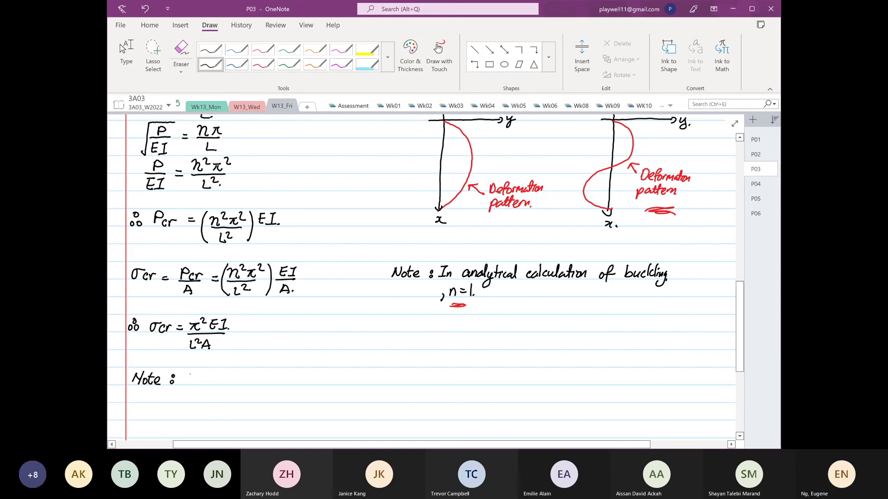
mouse_move(190, 372)
mouse_down()
mouse_move(183, 385)
mouse_move(199, 385)
mouse_up()
drag(203, 380, 214, 384)
mouse_move(220, 371)
mouse_down()
mouse_move(218, 386)
mouse_move(234, 383)
mouse_up()
drag(239, 382, 332, 379)
drag(331, 384, 353, 373)
mouse_move(349, 374)
mouse_down()
mouse_move(347, 384)
mouse_move(372, 381)
mouse_up()
mouse_move(371, 384)
mouse_down()
mouse_move(376, 373)
mouse_move(379, 384)
mouse_up()
drag(373, 380, 391, 378)
drag(392, 373, 399, 377)
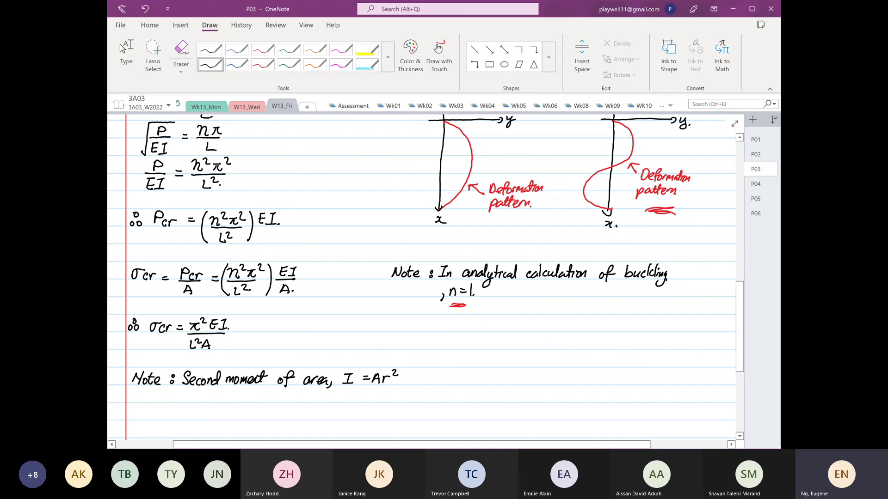
drag(419, 377, 520, 380)
Complete the note with 'r : radius of gyration.' after 'where'.
click(486, 376)
click(486, 381)
mouse_move(521, 376)
mouse_down()
mouse_move(548, 388)
mouse_move(556, 376)
mouse_move(573, 393)
mouse_move(582, 378)
mouse_up()
click(567, 382)
drag(587, 378, 591, 385)
drag(587, 376, 595, 385)
drag(599, 380, 605, 385)
click(606, 384)
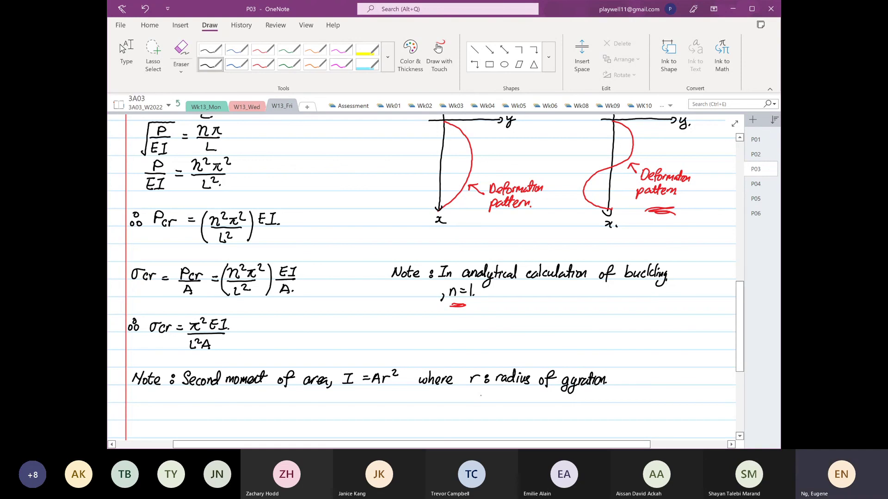
Handwrite 'r = √(I/A)' beneath the 'r : radius of gyration' note with the black pen.
drag(480, 399, 486, 393)
drag(489, 393, 496, 393)
drag(490, 397, 497, 396)
drag(498, 404, 521, 389)
drag(512, 392, 520, 412)
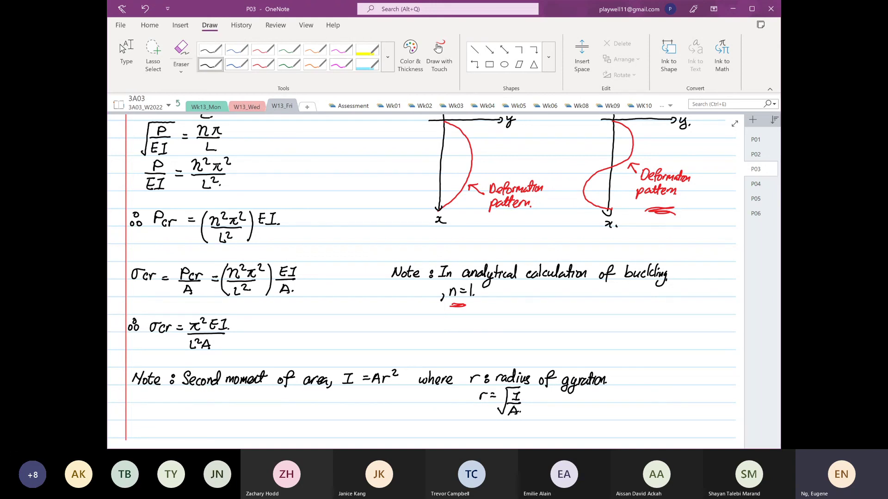
Switch to the Mechanics of Materials PDF and enlarge page A17's W-shape table, panning right to the r_y column.
key(alt+Tab)
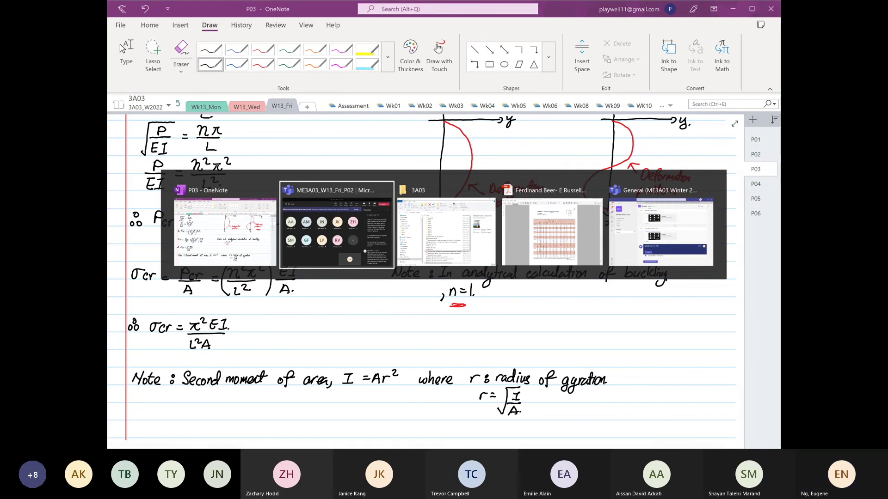
key(alt+Tab)
key(alt+Tab)
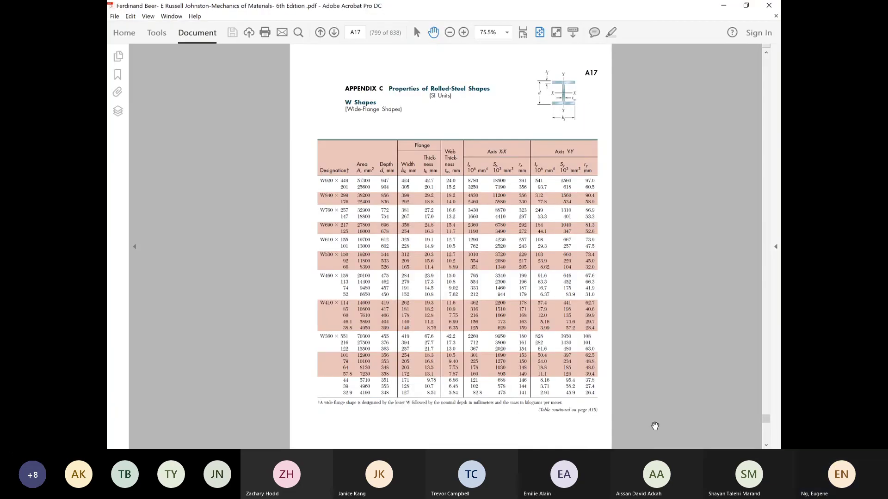
scroll(620, 439, up, 2)
scroll(620, 440, down, 2)
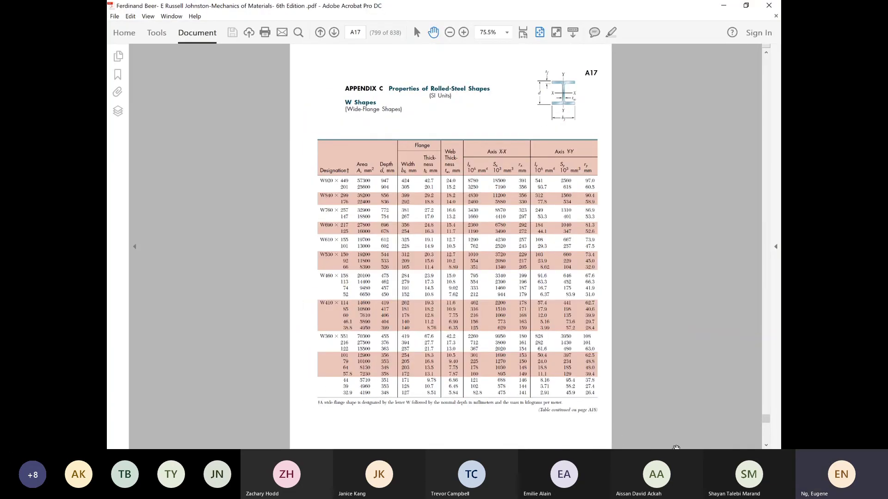
scroll(654, 447, up, 1)
scroll(653, 448, up, 1)
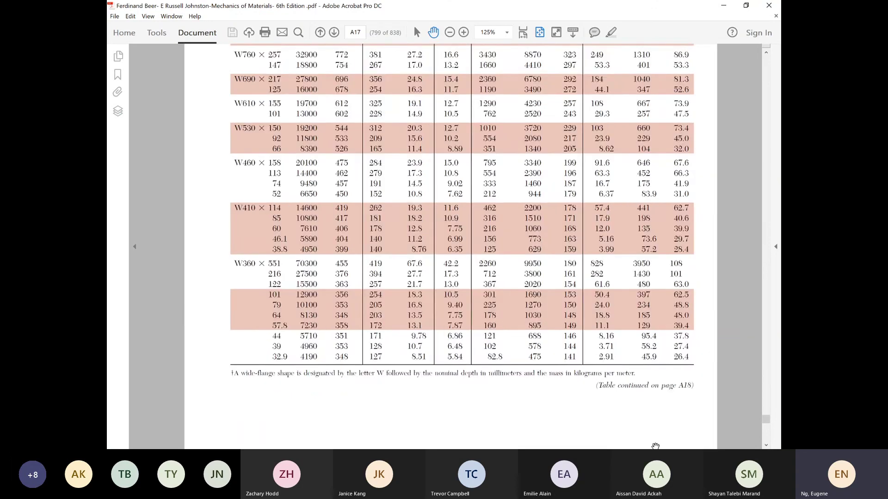
scroll(656, 447, up, 2)
scroll(659, 446, up, 2)
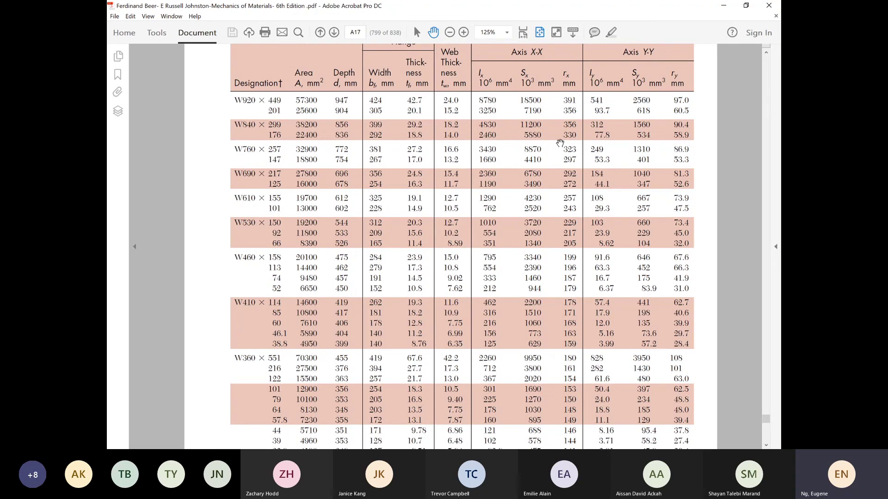
scroll(561, 158, up, 2)
scroll(562, 164, up, 2)
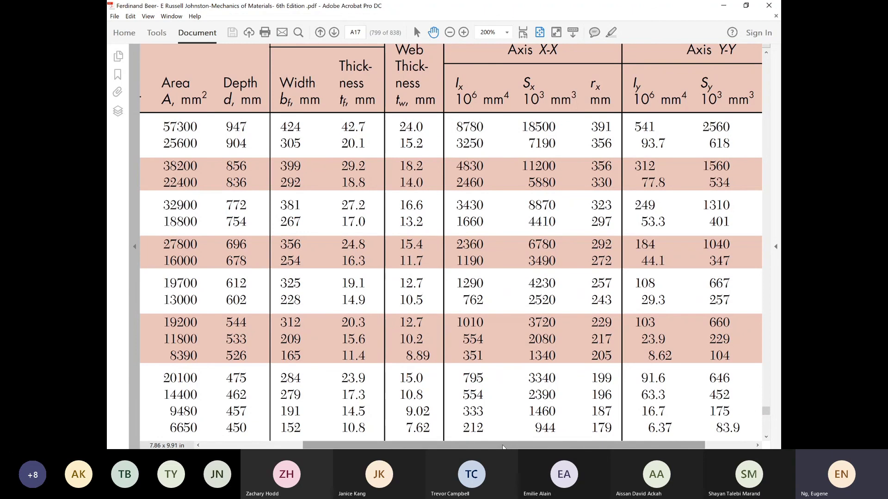
drag(503, 446, 551, 447)
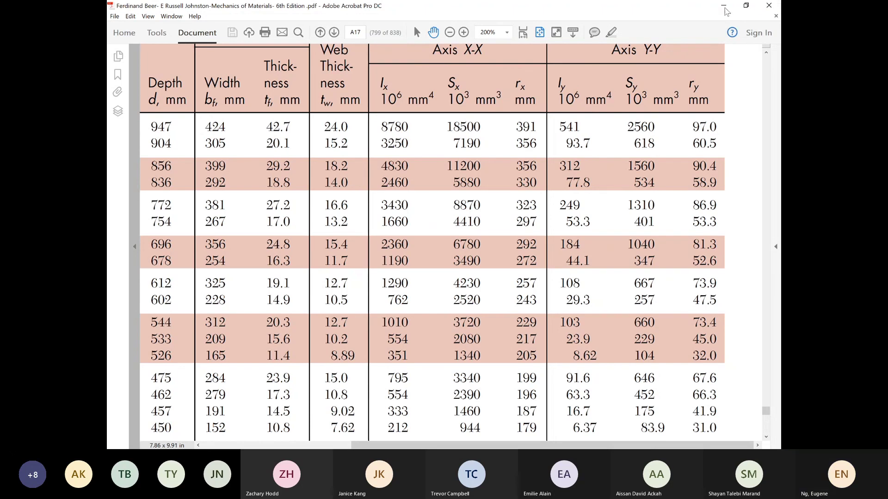
Switch back to OneNote page P03, leave inking via Type, and scroll to the r = √(I/A) note.
key(alt+Tab)
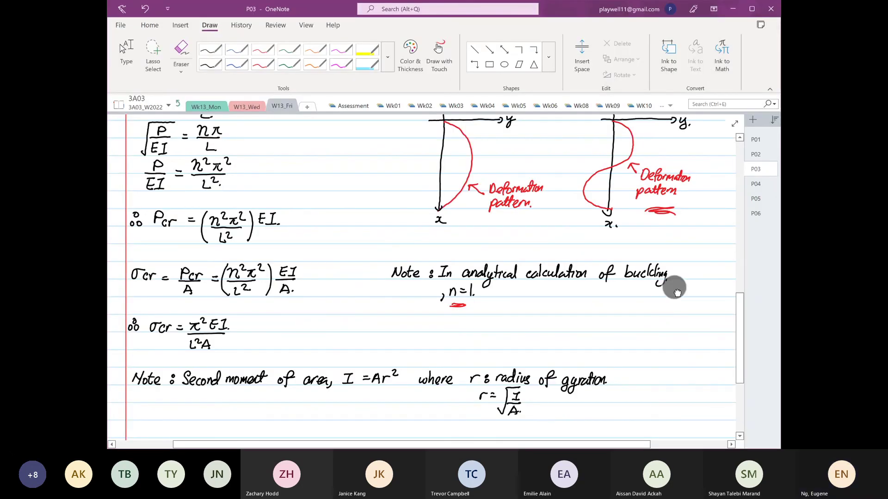
click(123, 50)
scroll(416, 329, down, 5)
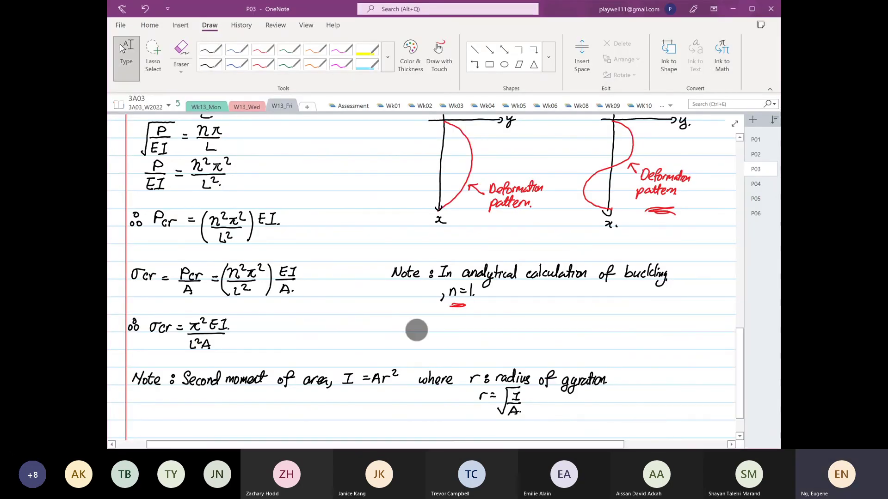
scroll(373, 376, up, 3)
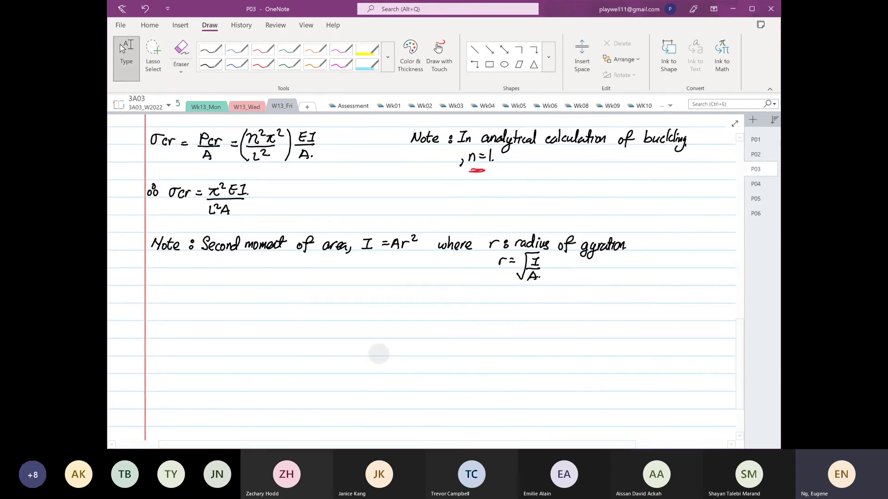